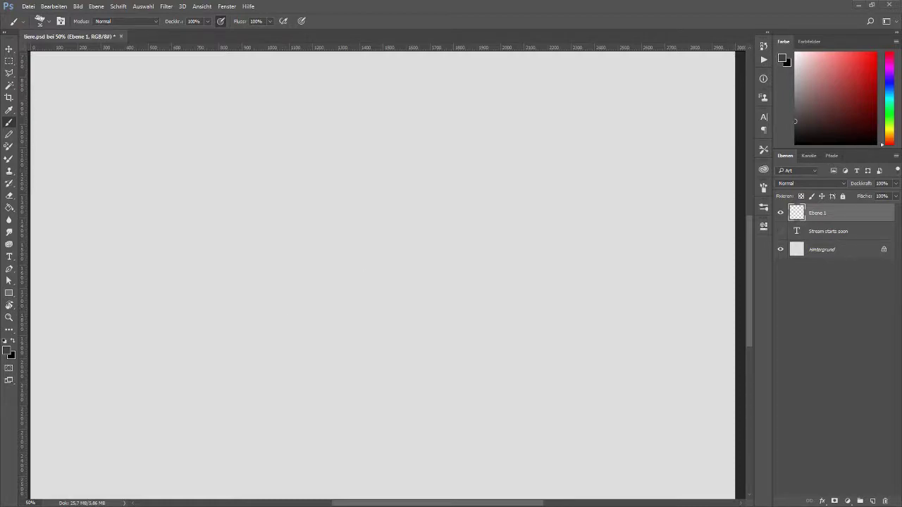
Draw the first eye's upper and lower lid curves and paint beige fur above them
left_click_drag(280, 246, 322, 282)
left_click(890, 136)
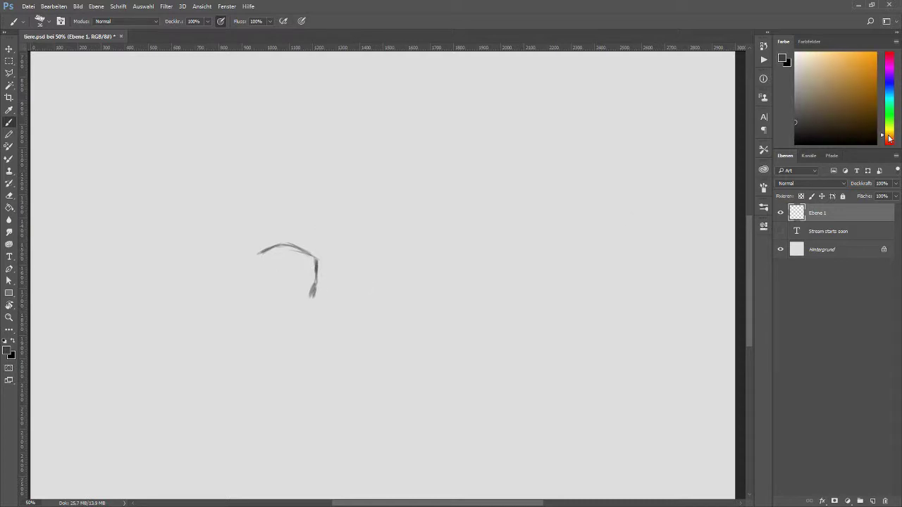
mouse_move(255, 251)
left_mouse_down()
mouse_move(298, 255)
mouse_move(310, 247)
mouse_move(319, 272)
mouse_move(339, 214)
mouse_move(262, 243)
left_mouse_up()
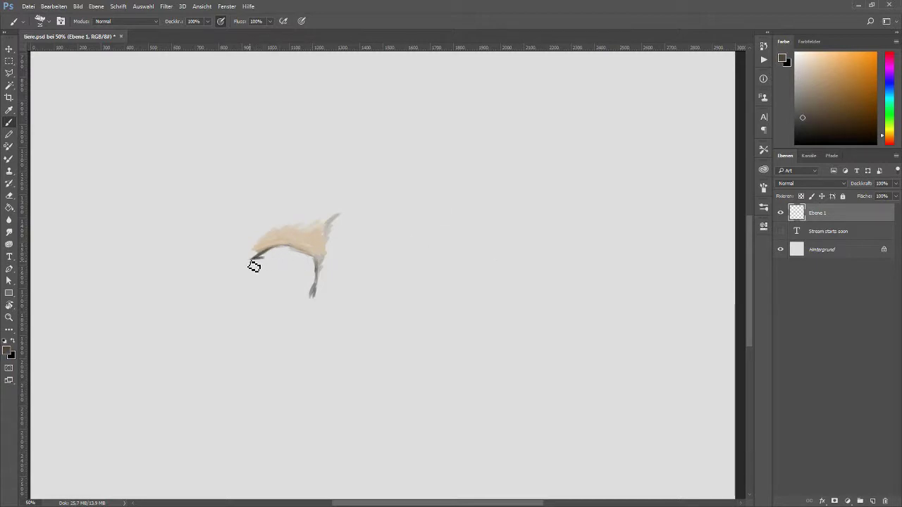
left_click_drag(277, 272, 316, 277)
left_click(312, 281, "alt")
left_click(270, 265, "alt")
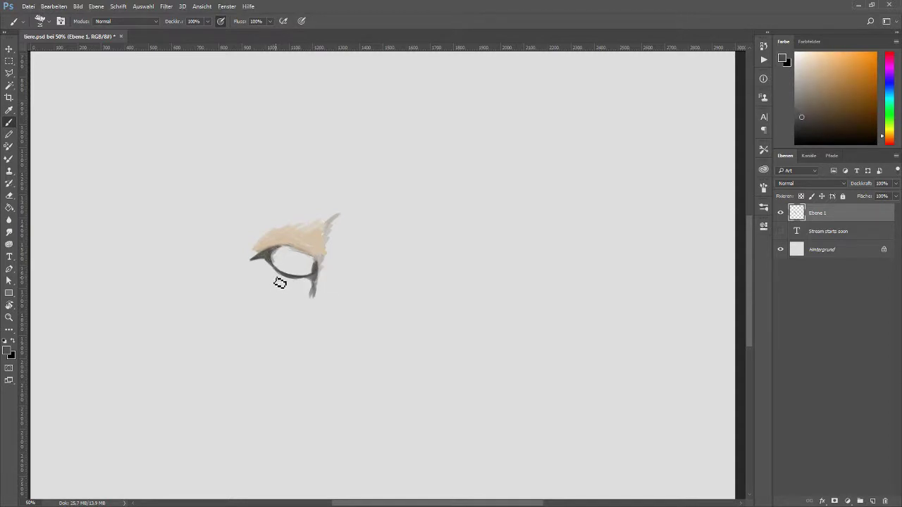
left_click(302, 254, "alt")
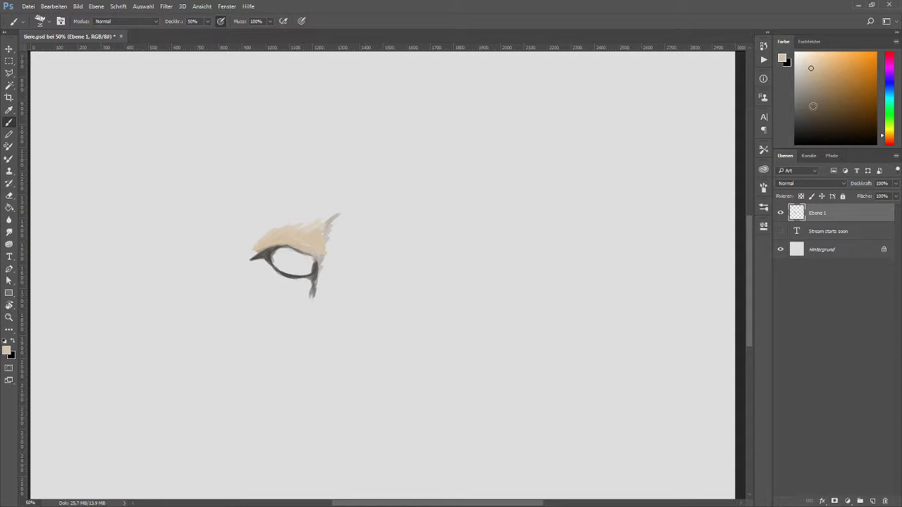
Paint a pale yellow-green iris with greyish brown shading and a dark pupil
left_click_drag(890, 135, 892, 131)
left_click(282, 259, "alt")
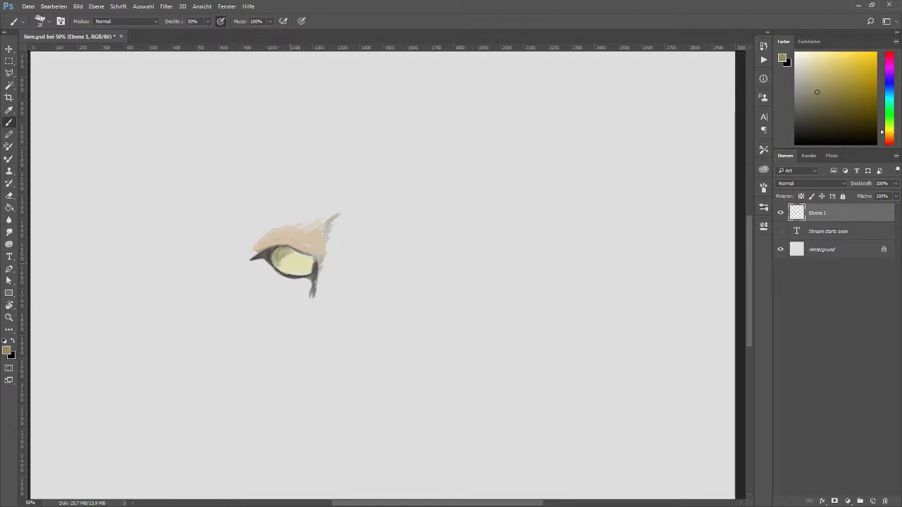
left_click(304, 269, "alt")
left_click_drag(301, 262, 292, 269)
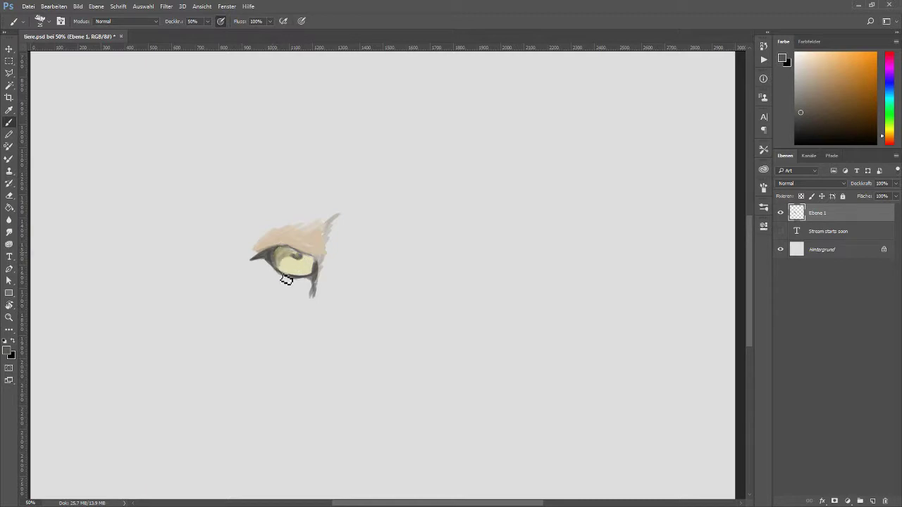
left_click(299, 276, "alt")
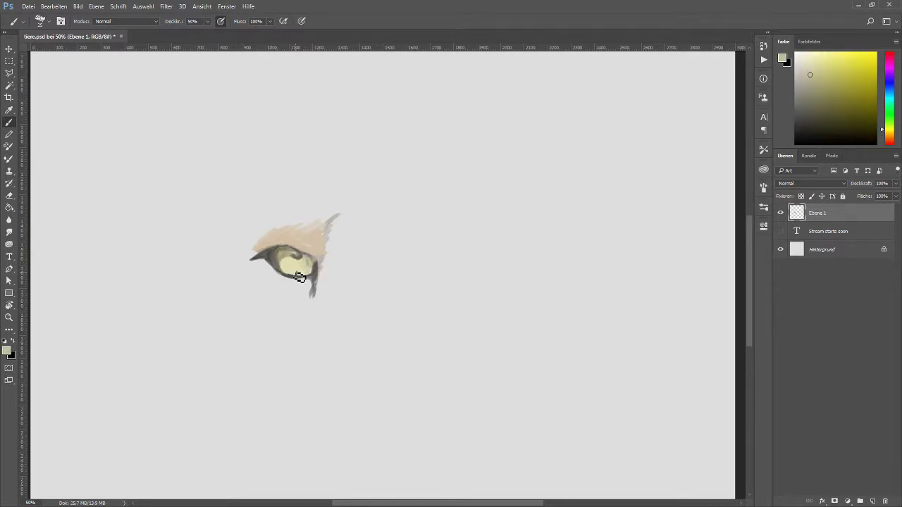
left_click(301, 258, "alt")
left_click_drag(295, 257, 298, 259)
left_click(299, 258, "alt")
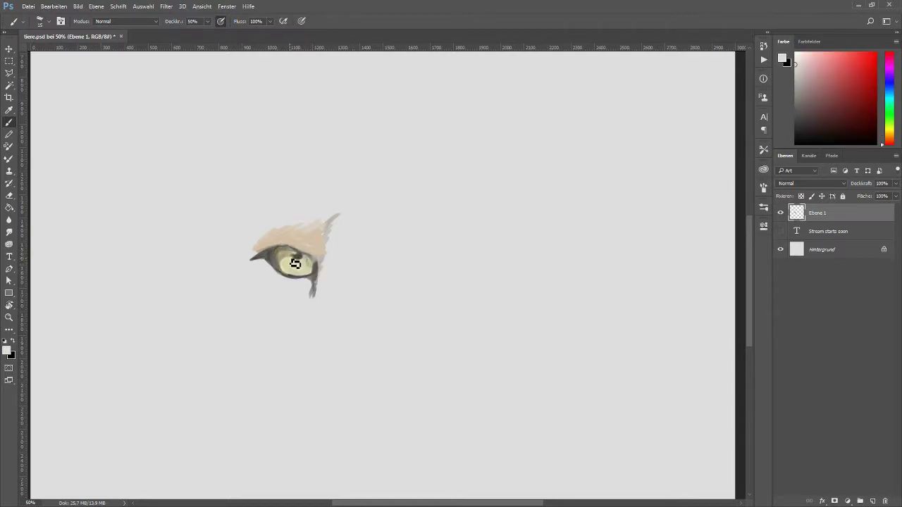
With a larger brush, touch up the eye outline and shade grey and beige around it
left_click(299, 276, "alt")
left_click_drag(314, 271, 306, 303)
key("]")
mouse_move(255, 253)
left_mouse_down()
mouse_move(294, 262)
mouse_move(310, 289)
left_mouse_up()
left_click(263, 270, "alt")
left_click_drag(257, 282, 284, 289)
left_click(268, 283, "alt")
mouse_move(263, 256)
left_mouse_down()
mouse_move(262, 238)
mouse_move(316, 220)
left_mouse_up()
Add sampled grey strokes along the eye's right and upper-left edges
left_click(317, 289, "alt")
mouse_move(317, 288)
left_mouse_down()
mouse_move(312, 296)
mouse_move(342, 236)
mouse_move(374, 235)
mouse_move(338, 204)
mouse_move(272, 324)
mouse_move(281, 301)
left_mouse_up()
left_click(301, 294, "alt")
mouse_move(234, 229)
left_mouse_down()
mouse_move(262, 191)
mouse_move(237, 258)
mouse_move(246, 263)
left_mouse_up()
left_click(305, 280, "alt")
left_click(255, 313, "alt")
left_click_drag(338, 260, 338, 264)
Paint dark and light grey strokes below and lower-left of the eye
left_click(333, 244, "alt")
left_click(308, 291, "alt")
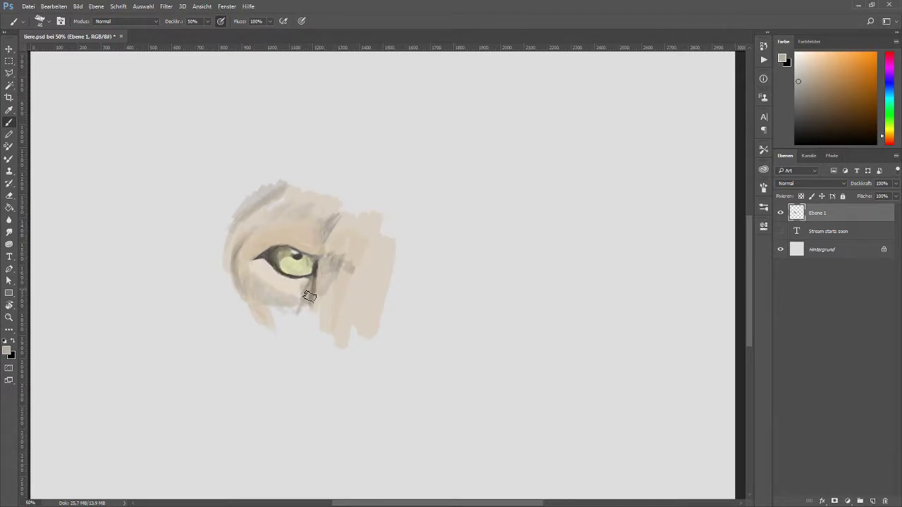
mouse_move(312, 314)
left_mouse_down()
mouse_move(295, 324)
mouse_move(298, 331)
mouse_move(292, 322)
left_mouse_up()
left_click(300, 310, "alt")
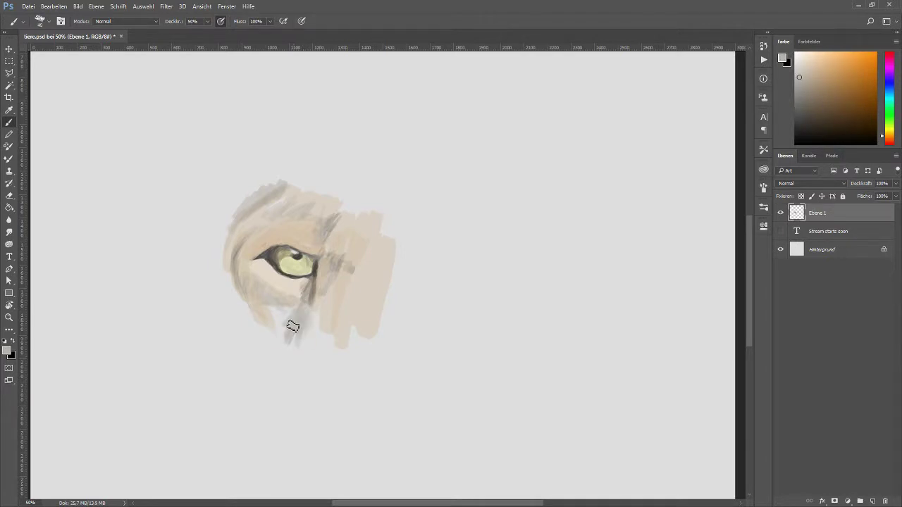
left_click(308, 286, "alt")
left_click(275, 312, "alt")
left_click(248, 296, "alt")
mouse_move(248, 296)
left_mouse_down()
mouse_move(286, 318)
mouse_move(256, 280)
left_mouse_up()
left_click(281, 340, "alt")
Build grey and beige fur above, left and lower-left of the eye
mouse_move(220, 226)
left_mouse_down()
mouse_move(302, 202)
mouse_move(218, 200)
left_mouse_up()
left_click_drag(259, 172, 298, 180)
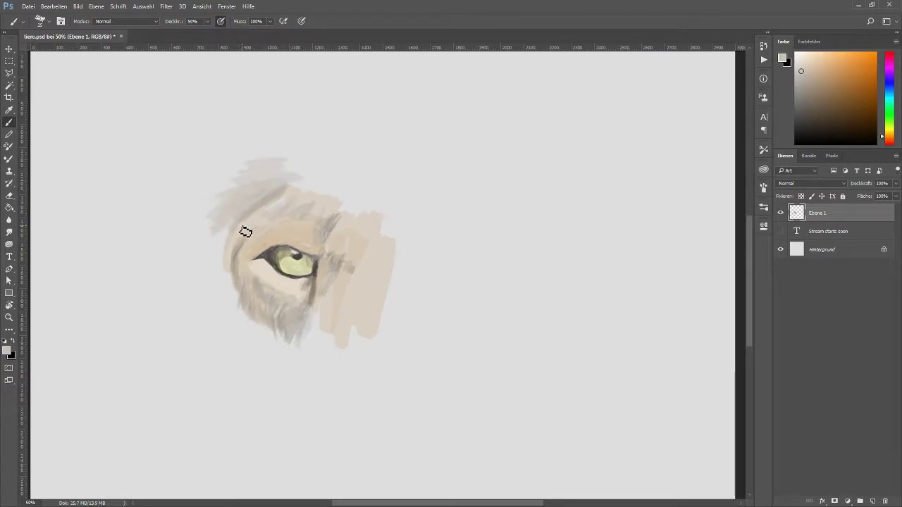
left_click(280, 244, "alt")
left_click(237, 216, "alt")
left_click_drag(237, 215, 270, 211)
left_click(229, 278, "alt")
left_click_drag(229, 278, 253, 322)
Sweep light beige across the top of the fur and pan to show more canvas
left_click(350, 274, "alt")
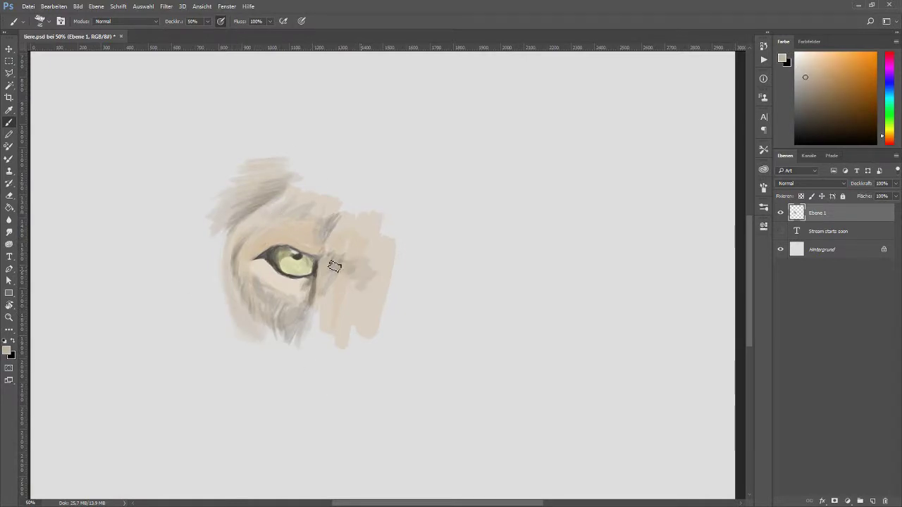
left_click(345, 242, "alt")
left_click_drag(369, 216, 389, 215)
left_click_drag(300, 173, 415, 197)
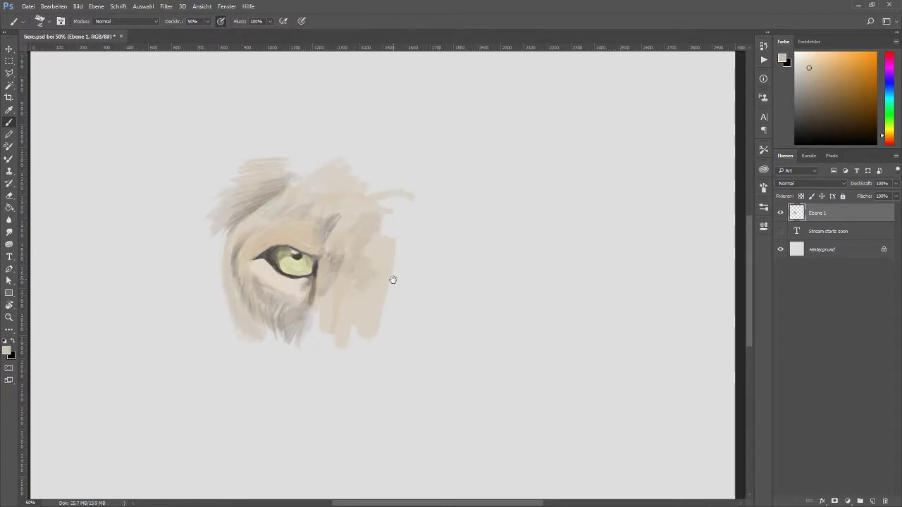
left_click_drag(414, 349, 342, 312)
Sample colours from the painting and draw a thin grey strand below the fur
left_click(210, 241, "alt")
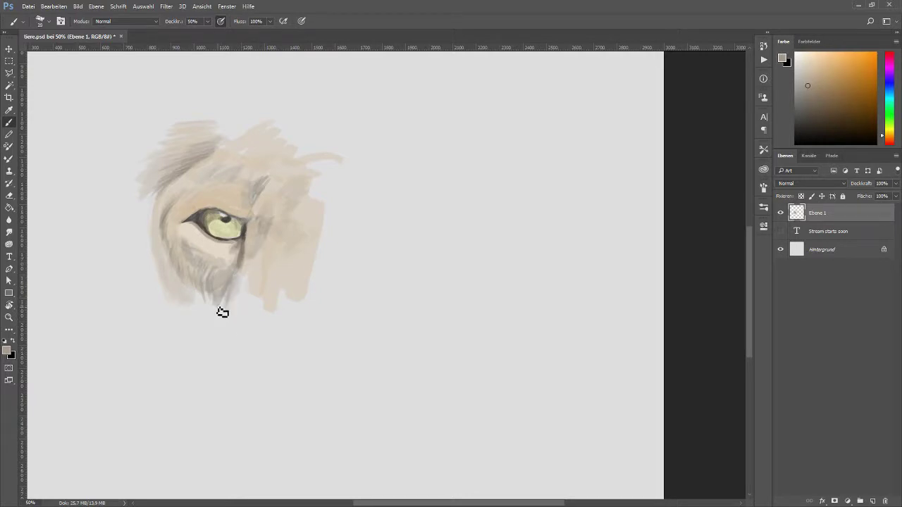
left_click(186, 291, "alt")
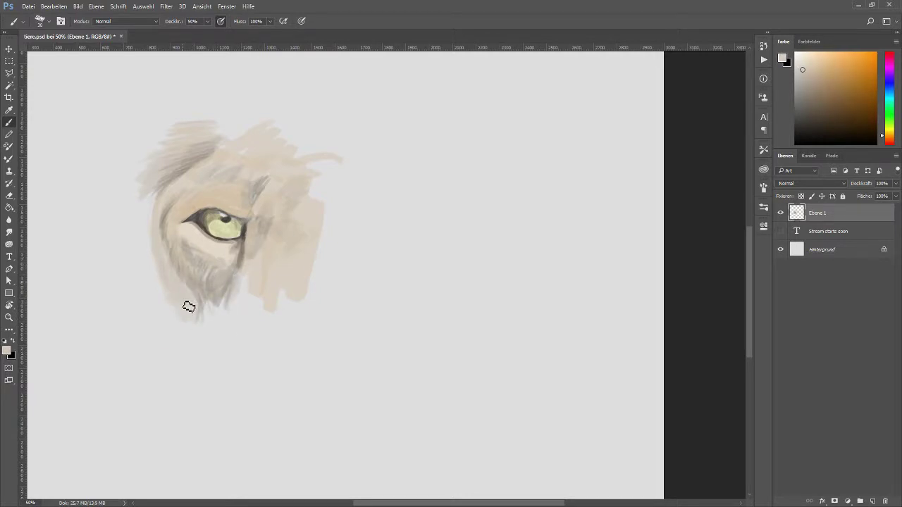
left_click(228, 288, "alt")
left_click_drag(204, 299, 189, 366)
Outline the second eye with a dark lid and corner, then fill it pale yellow
left_click(299, 249, "alt")
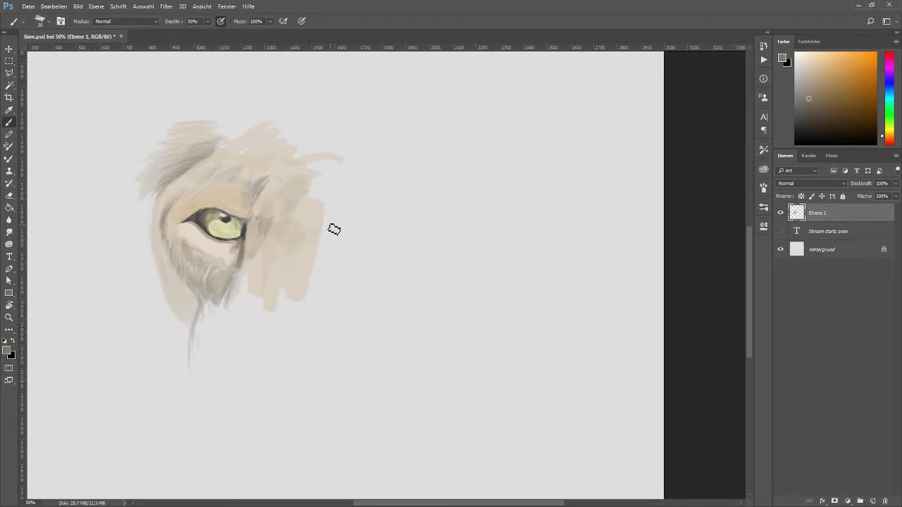
mouse_move(365, 253)
left_mouse_down()
mouse_move(395, 236)
mouse_move(368, 249)
mouse_move(429, 240)
mouse_move(409, 252)
left_mouse_up()
mouse_move(365, 234)
left_mouse_down()
mouse_move(422, 232)
mouse_move(349, 265)
left_mouse_up()
mouse_move(402, 238)
left_mouse_down()
mouse_move(401, 251)
mouse_move(351, 269)
left_mouse_up()
Darken the second eye's left corner and sharpen its outline
left_click(373, 256, "alt")
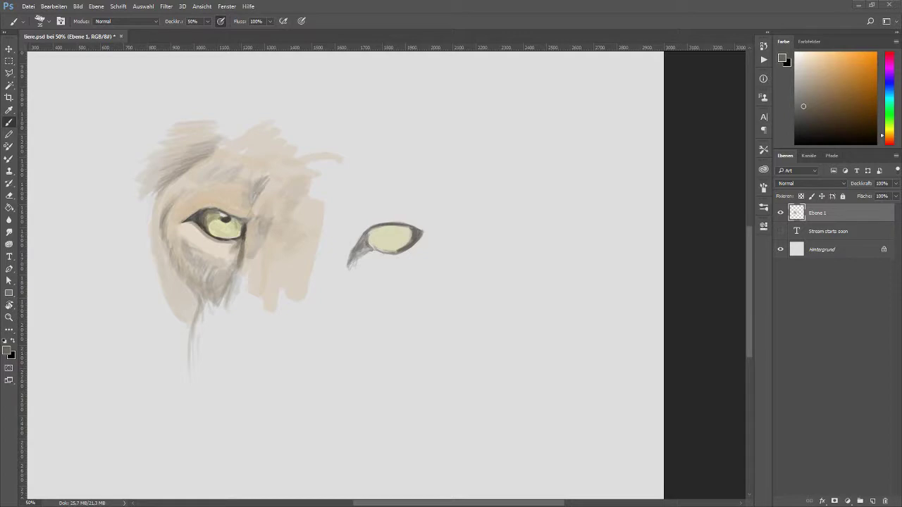
mouse_move(419, 241)
left_mouse_down()
mouse_move(427, 231)
mouse_move(372, 230)
mouse_move(411, 254)
mouse_move(372, 262)
left_mouse_up()
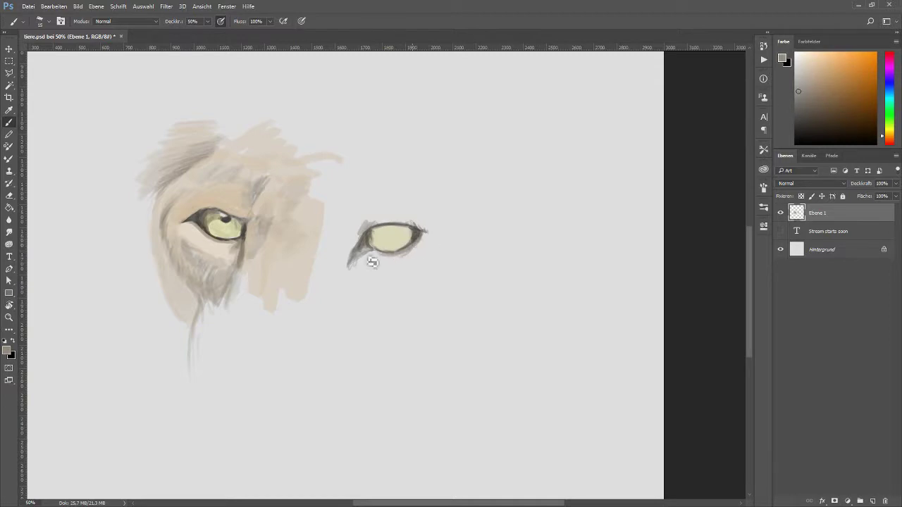
left_click(402, 238, "alt")
right_click(399, 230)
key("Escape")
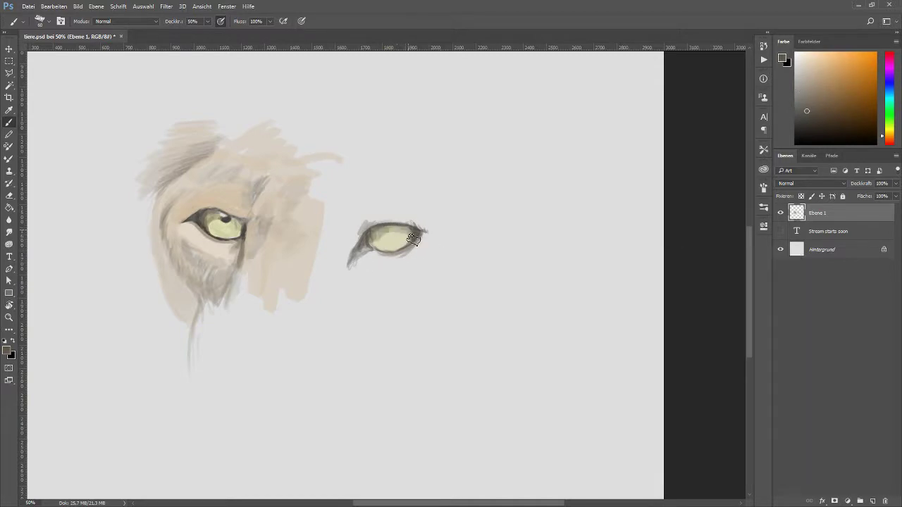
Pick iris and pale tones, set opacity to 100%, and paint beige between and above the eyes
left_click(388, 234, "alt")
right_click(489, 280)
key("Escape")
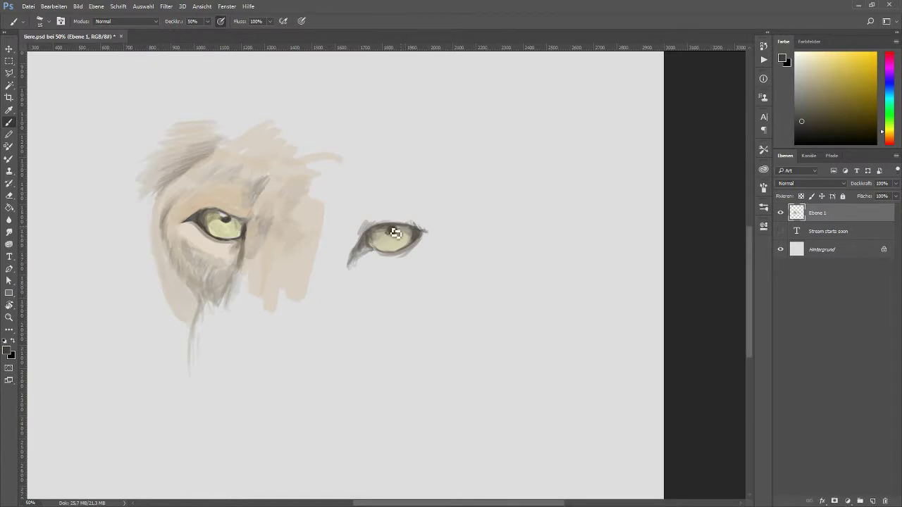
left_click(396, 234, "alt")
left_click(373, 235, "alt")
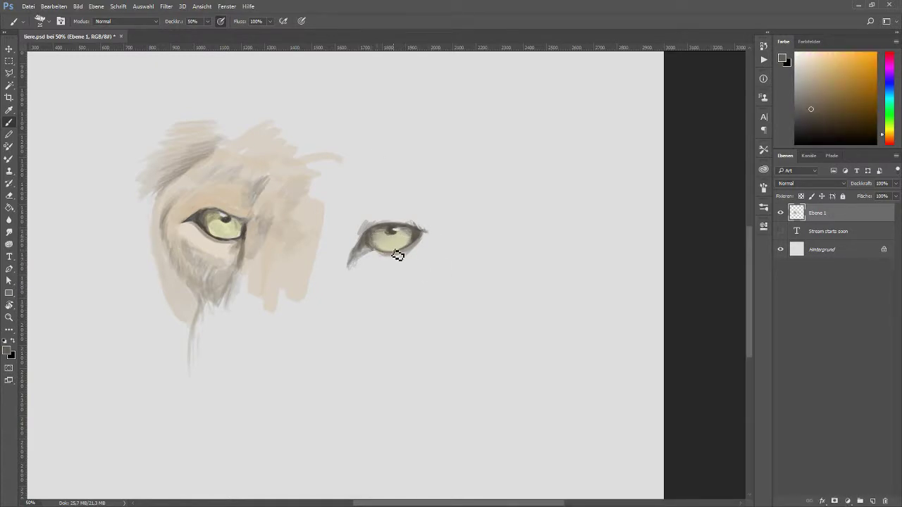
left_click(420, 266, "alt")
key("0")
mouse_move(376, 221)
left_mouse_down()
mouse_move(328, 243)
mouse_move(375, 205)
mouse_move(338, 266)
mouse_move(225, 348)
mouse_move(422, 317)
left_mouse_up()
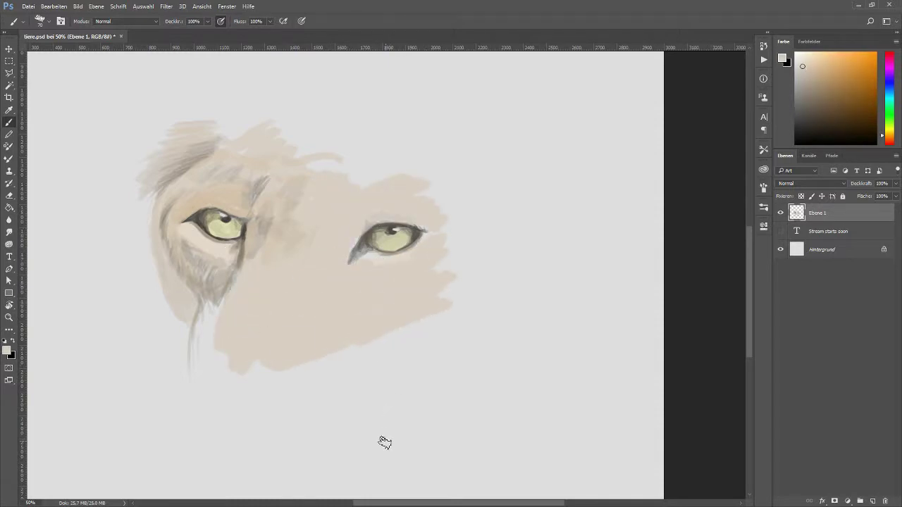
Sample the iris colour and paint a dark stroke below the right eye
left_click(399, 246, "alt")
left_click(386, 247, "alt")
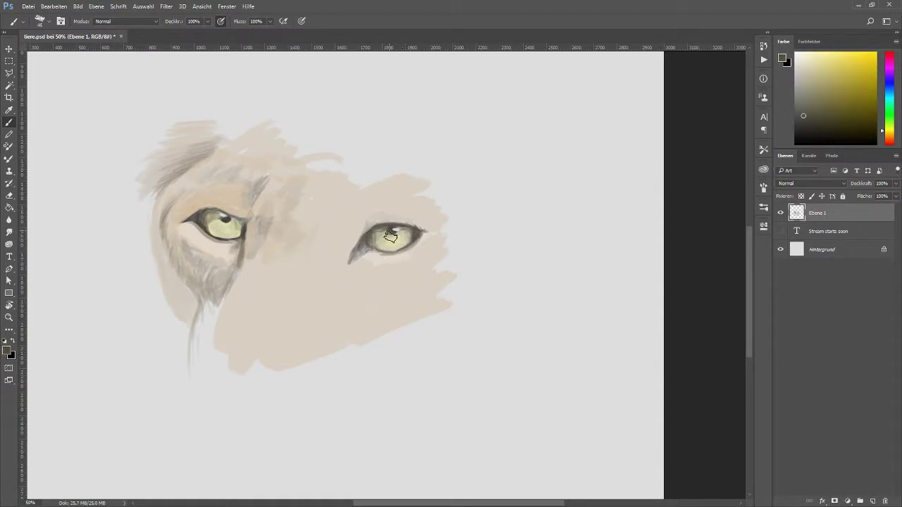
left_click(365, 249, "alt")
mouse_move(360, 280)
left_mouse_down()
mouse_move(342, 275)
mouse_move(337, 262)
left_mouse_up()
left_click(342, 278, "alt")
At 40% opacity, shade above the right eye and darken its outer and inner corners
key("4")
mouse_move(364, 212)
left_mouse_down()
mouse_move(362, 184)
mouse_move(427, 225)
mouse_move(431, 240)
left_mouse_up()
left_click(432, 239, "alt")
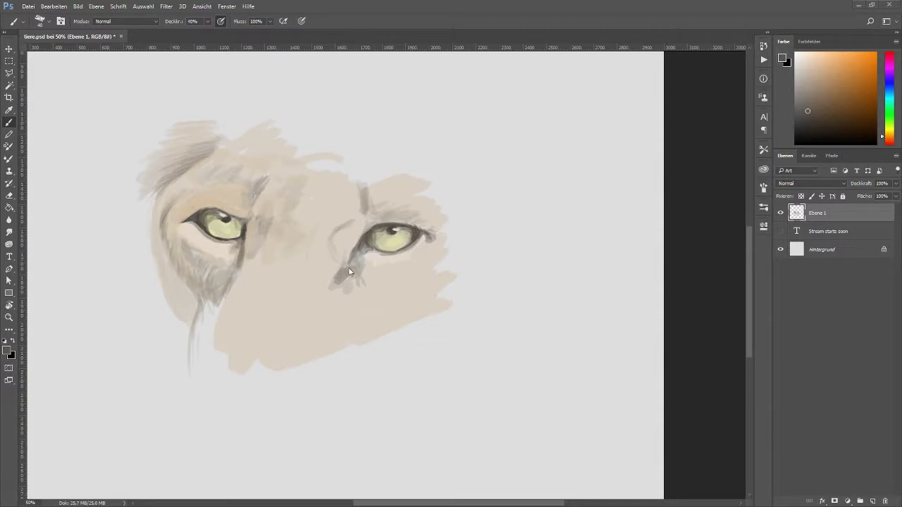
left_click_drag(349, 260, 357, 238)
Cover the face around the right eye with beige at 100% and add fine grey fur
left_click(383, 186, "alt")
key("0")
mouse_move(394, 181)
left_mouse_down()
mouse_move(447, 232)
mouse_move(222, 317)
mouse_move(346, 353)
mouse_move(423, 328)
left_mouse_up()
left_click(407, 275, "alt")
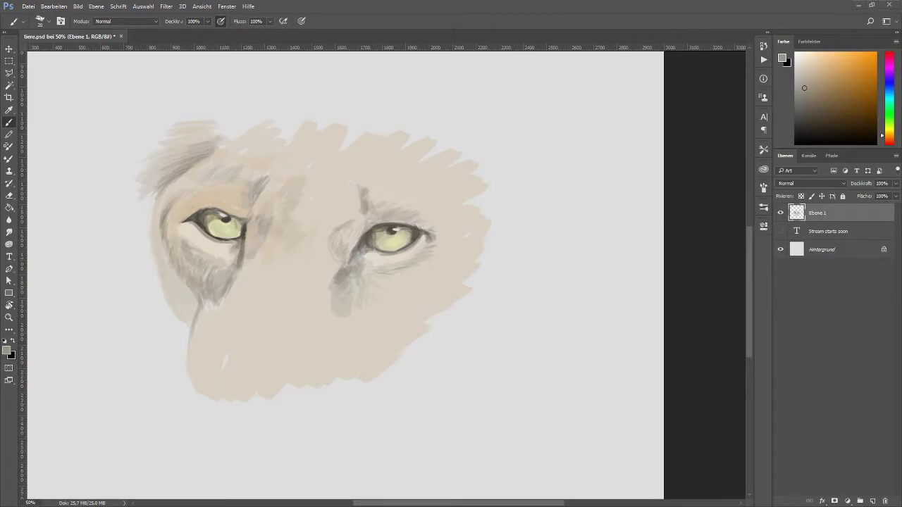
left_click(361, 296, "alt")
left_click(443, 262, "alt")
left_click_drag(437, 263, 398, 290)
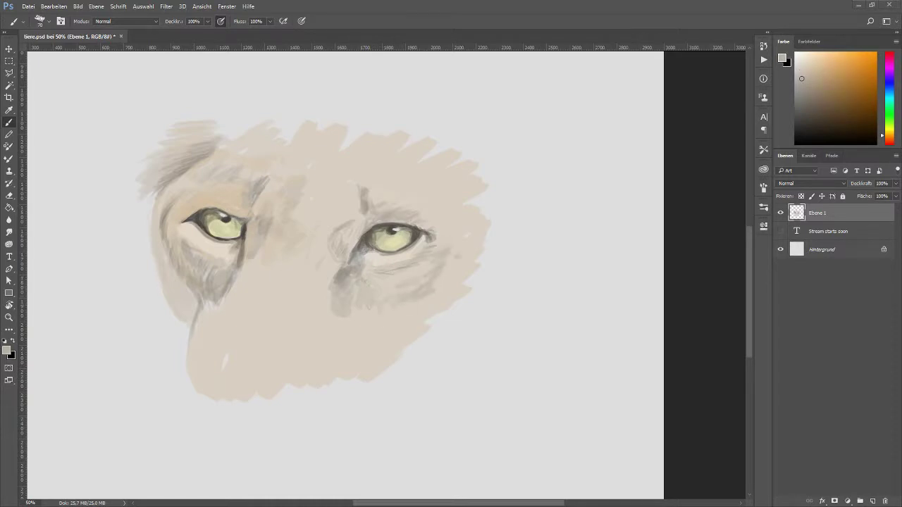
Add a fine stroke below the left eye and draw the curved mouth line with hooked ends
left_click(192, 215, "alt")
left_click_drag(226, 308, 218, 320)
left_click_drag(289, 344, 313, 350)
mouse_move(227, 342)
left_mouse_down()
mouse_move(219, 350)
mouse_move(322, 372)
mouse_move(298, 346)
left_mouse_up()
Nudge the mouth line upward, deselect, and thicken it at 40% opacity
key("l")
key("ctrl+d")
key("b")
key("4")
mouse_move(224, 341)
left_mouse_down()
mouse_move(306, 343)
mouse_move(241, 343)
mouse_move(231, 329)
left_mouse_up()
At 90% opacity, paint the nose outline and right nostril in sampled dark grey
left_click(252, 295, "alt")
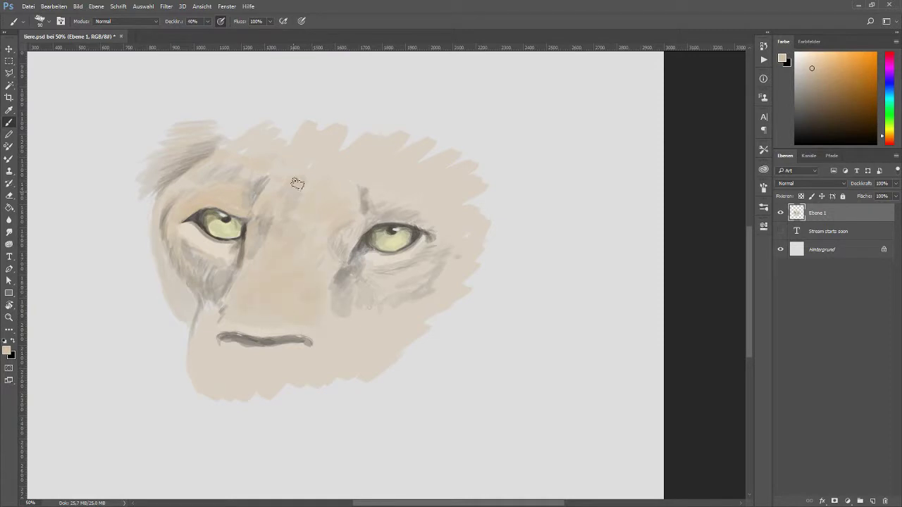
left_click(224, 227, "alt")
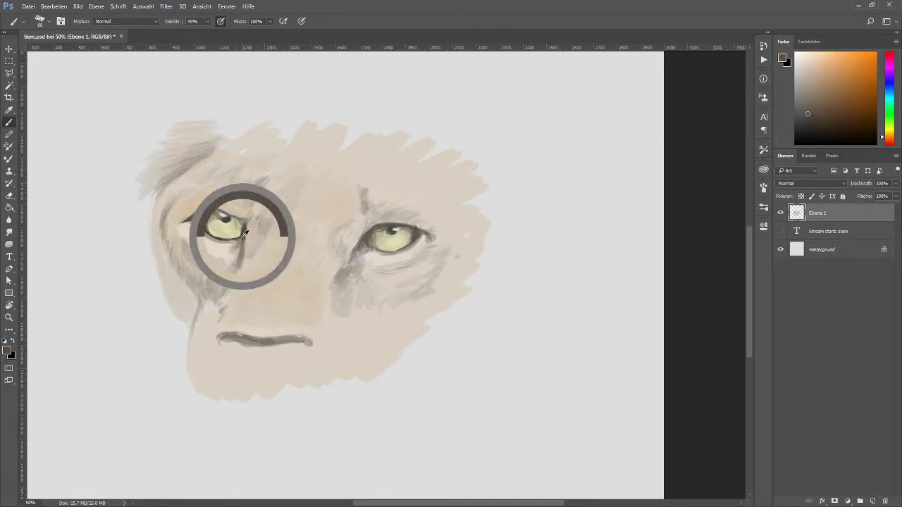
key("9")
mouse_move(224, 340)
left_mouse_down()
mouse_move(237, 354)
mouse_move(277, 358)
mouse_move(321, 348)
mouse_move(243, 352)
mouse_move(280, 369)
left_mouse_up()
left_click(303, 355, "alt")
left_click(254, 353, "alt")
Draw a dark V below the nose and darken the nose's top and right side
left_click(259, 365, "alt")
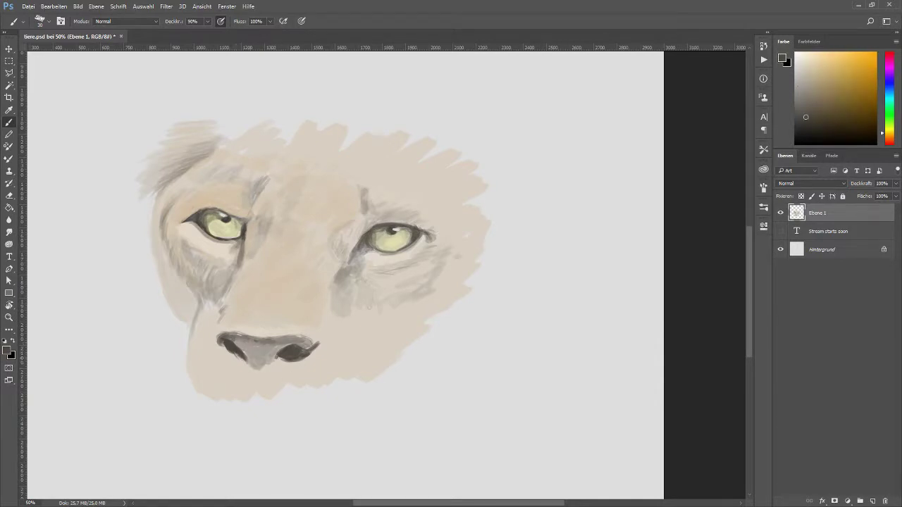
mouse_move(243, 367)
left_mouse_down()
mouse_move(261, 382)
mouse_move(285, 365)
mouse_move(259, 397)
mouse_move(258, 372)
mouse_move(246, 365)
mouse_move(274, 366)
mouse_move(282, 353)
mouse_move(274, 360)
left_mouse_up()
left_click(312, 347, "alt")
left_click(236, 342, "alt")
left_click_drag(229, 338, 304, 345)
left_click(328, 348, "alt")
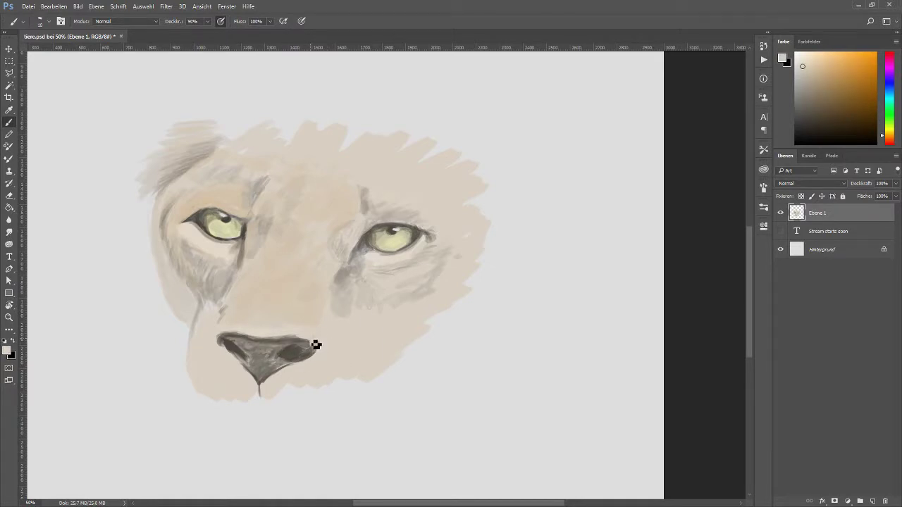
left_click(261, 342, "alt")
left_click_drag(272, 346, 308, 365)
With a 90 px brush, shade grey beside the right eye and cover the left cheek in light beige
left_click(285, 345, "alt")
key("bracketright")
key("bracketright")
key("bracketright")
left_click(216, 303, "alt")
key("bracketright")
key("bracketright")
key("bracketright")
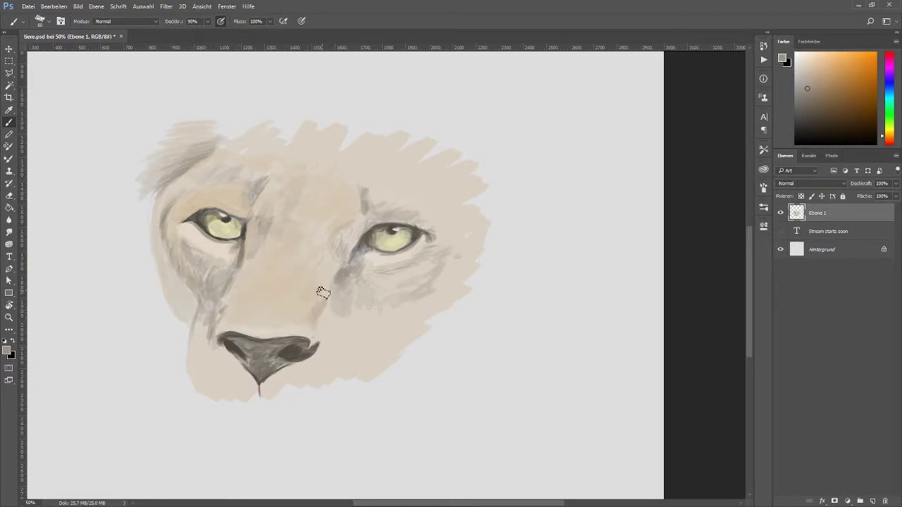
left_click(326, 303, "alt")
left_click(347, 273, "alt")
left_click_drag(340, 275, 334, 299)
left_click(326, 287, "alt")
left_click_drag(236, 300, 310, 288)
Darken the left edge of the muzzle with a sampled darker tone
left_click(358, 350, "alt")
left_click(239, 387, "alt")
left_click_drag(200, 317, 211, 361)
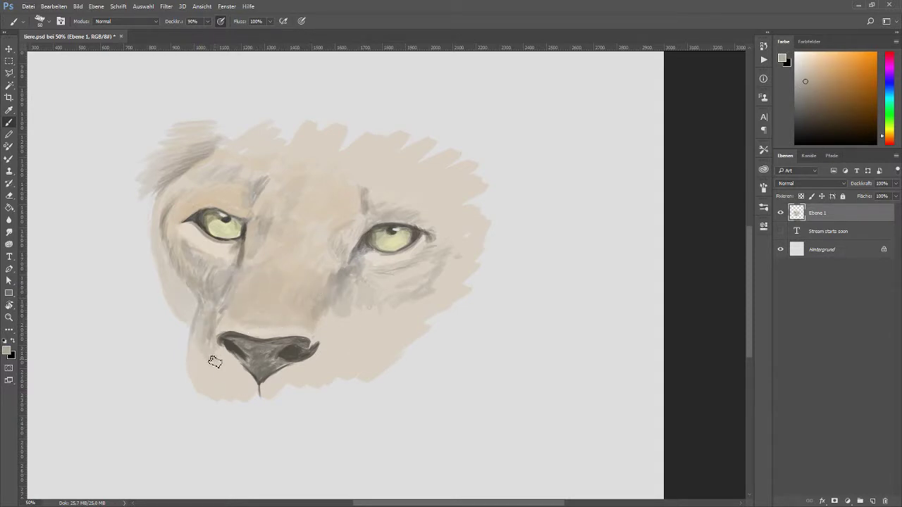
left_click(189, 332, "alt")
key("e")
key("b")
left_click(483, 202, "alt")
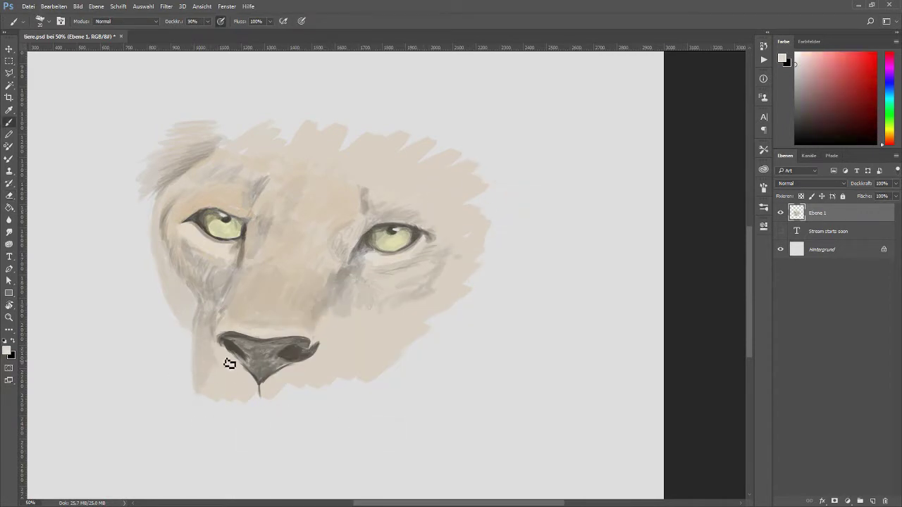
Paint grey tones on the right cheek and a faint stroke left of the nose
left_click(254, 398, "alt")
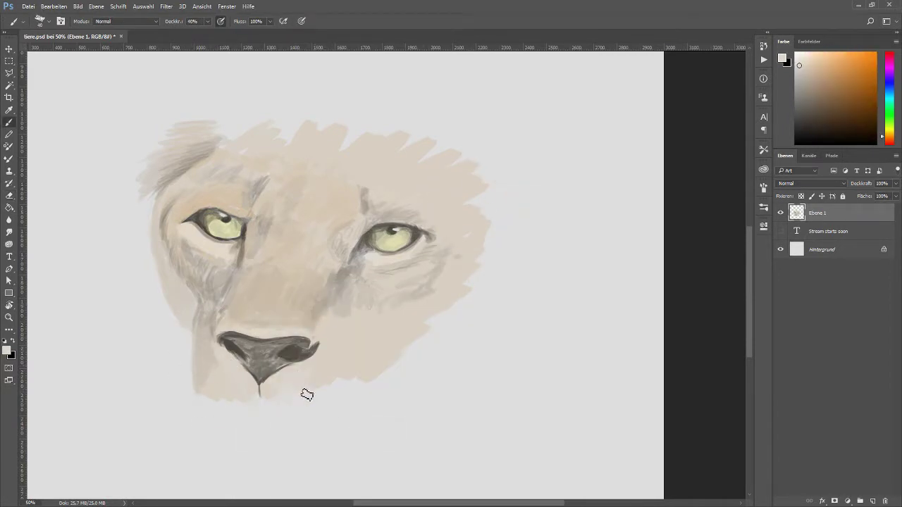
left_click(298, 363, "alt")
left_click(270, 375, "alt")
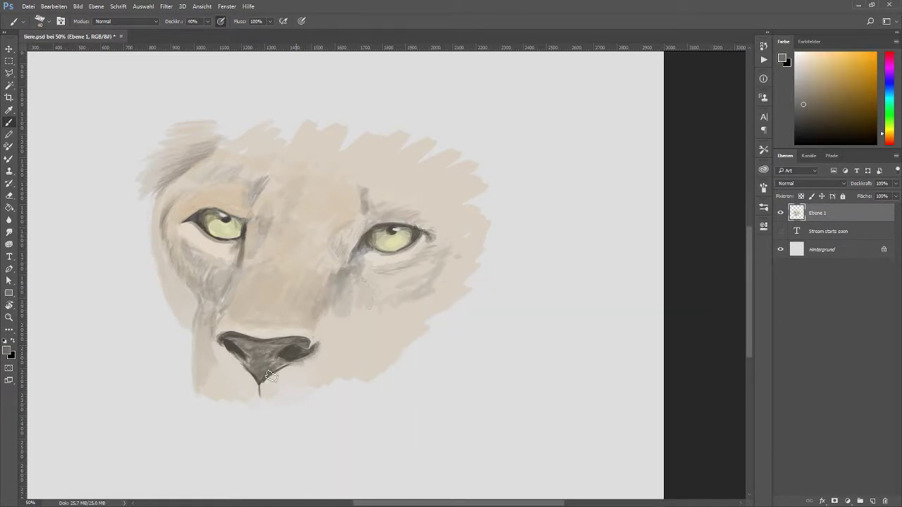
left_click(248, 344, "alt")
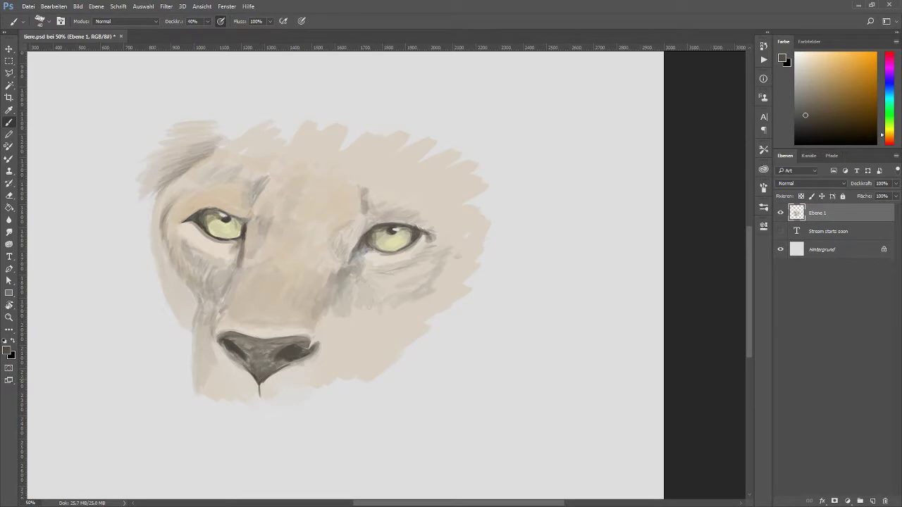
left_click(194, 252, "alt")
left_click_drag(430, 245, 454, 278)
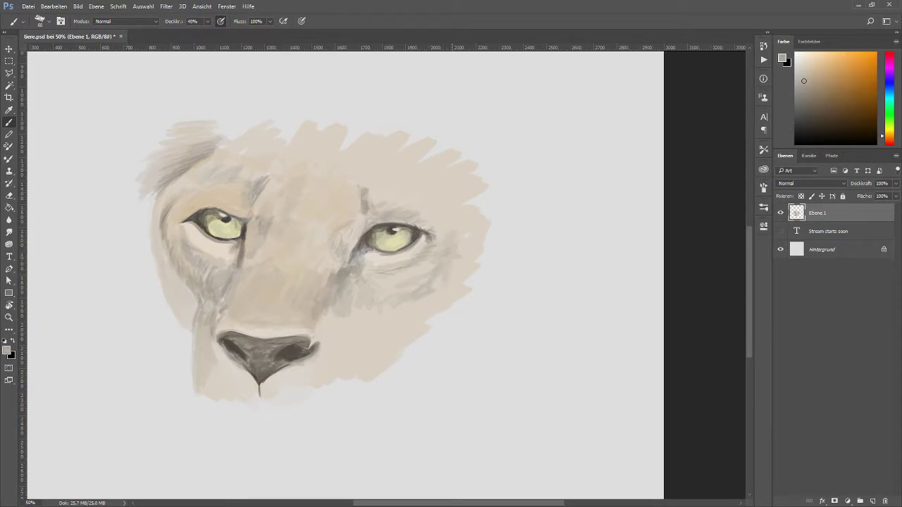
left_click(473, 264, "alt")
left_click_drag(423, 366, 402, 316)
left_click_drag(204, 341, 201, 335)
Soften the mouth line with a light stroke, then sample dark grey with a 10 px brush
left_click(320, 378, "alt")
left_click(262, 389, "alt")
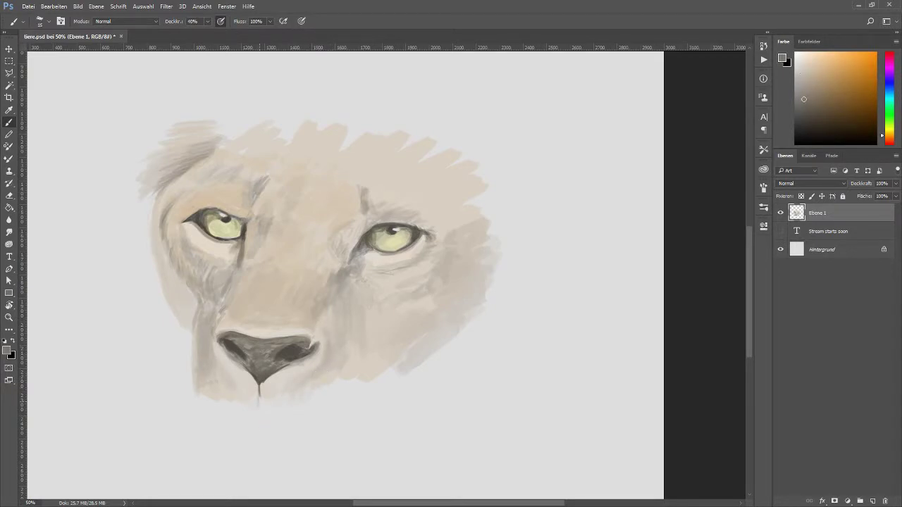
left_click(237, 374, "alt")
mouse_move(237, 374)
left_mouse_down()
mouse_move(272, 411)
mouse_move(326, 404)
mouse_move(201, 419)
mouse_move(198, 443)
mouse_move(336, 437)
mouse_move(286, 432)
mouse_move(290, 351)
mouse_move(303, 398)
mouse_move(232, 413)
left_mouse_up()
mouse_move(296, 335)
left_mouse_down()
mouse_move(332, 351)
mouse_move(211, 337)
mouse_move(296, 332)
mouse_move(331, 360)
left_mouse_up()
key("bracketleft")
key("bracketleft")
left_click(311, 341, "alt")
Darken the right mouth corner and paint beige along the right cheek and chin
key("bracketright")
key("bracketright")
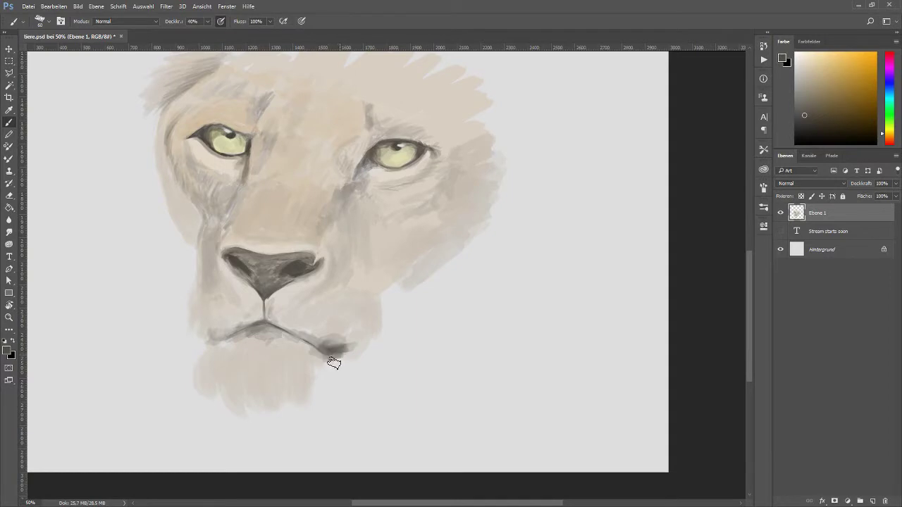
left_click(337, 344, "alt")
key("bracketleft")
key("bracketleft")
key("bracketleft")
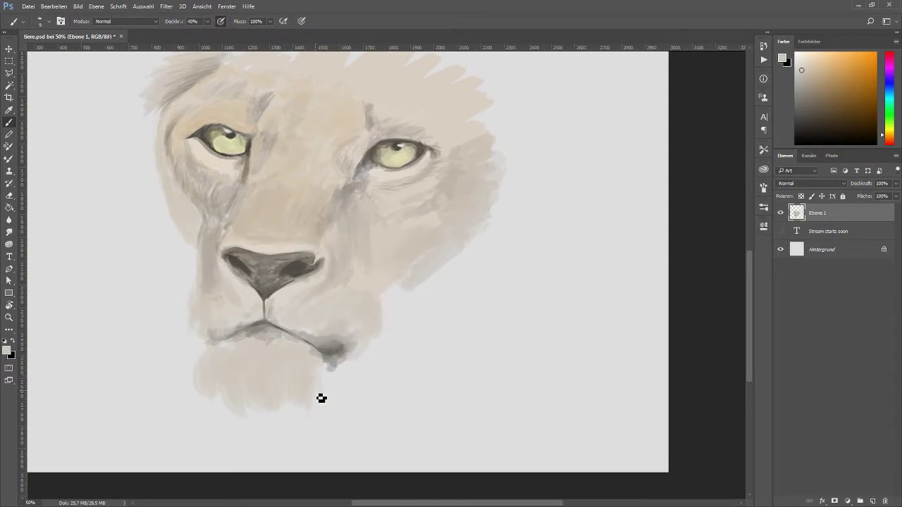
left_click(231, 335, "alt")
left_click(355, 331, "alt")
left_click(334, 324, "alt")
left_click(398, 306, "alt")
mouse_move(394, 303)
left_mouse_down()
mouse_move(348, 383)
mouse_move(385, 372)
mouse_move(423, 324)
left_mouse_up()
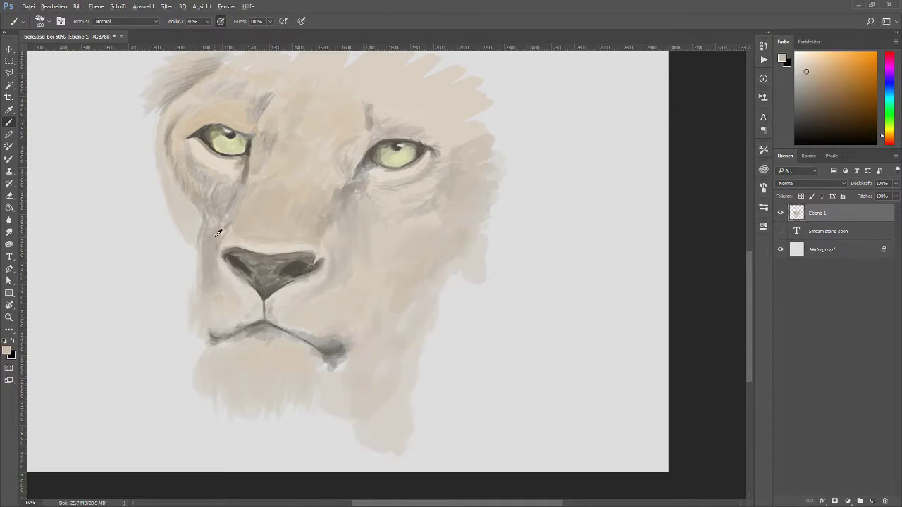
Cover the dark mark between the eyes with beige and shade under the right eye
left_click_drag(362, 312, 363, 374)
left_click(314, 137, "alt")
left_click_drag(263, 179, 261, 150)
left_click_drag(355, 136, 343, 148)
left_click(413, 316, "alt")
mouse_move(368, 265)
left_mouse_down()
mouse_move(383, 322)
mouse_move(358, 357)
left_mouse_up()
With a 100 px brush, fill the top of the forehead beige and extend the right mane
key("bracketleft")
key("bracketleft")
key("bracketleft")
left_click(216, 317, "alt")
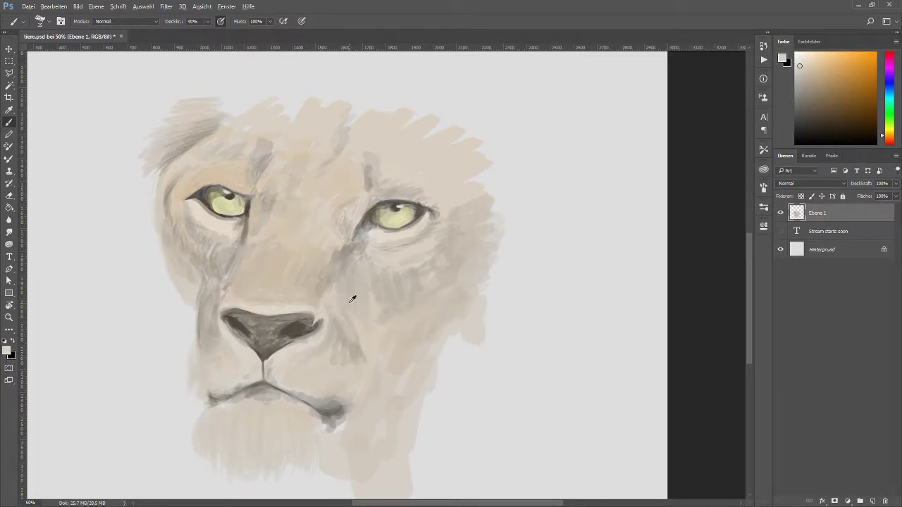
left_click(415, 260, "alt")
key("bracketright")
key("bracketright")
key("bracketright")
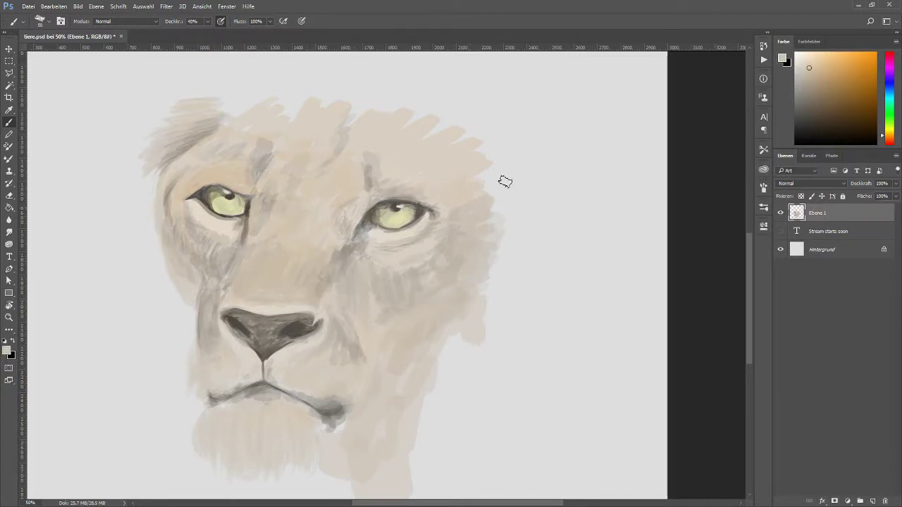
left_click_drag(408, 109, 364, 102)
left_click_drag(275, 86, 337, 103)
left_click_drag(502, 239, 423, 363)
Paint beige along the right jaw and shade the chin below the mouth dark grey
key("bracketleft")
key("bracketleft")
key("bracketleft")
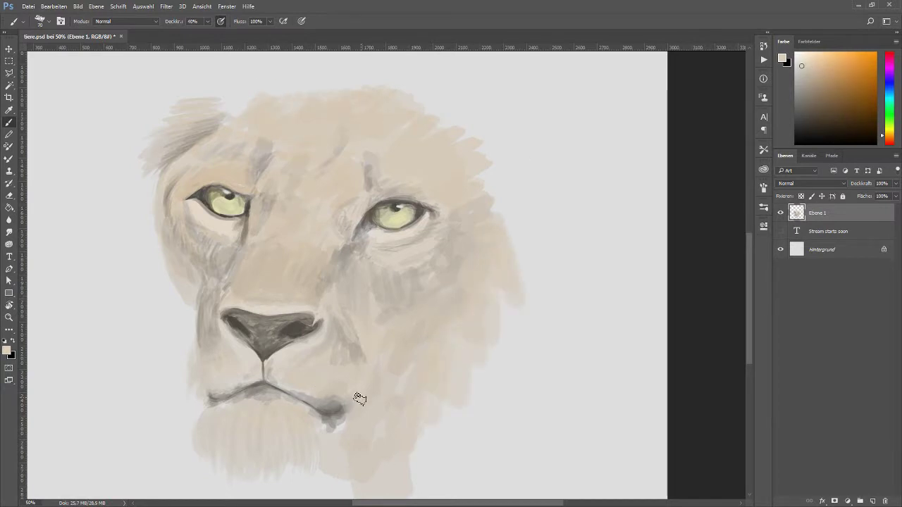
left_click(418, 387, "alt")
left_click_drag(394, 353, 403, 397)
key("bracketleft")
left_click(327, 445, "alt")
mouse_move(362, 429)
left_mouse_down()
mouse_move(350, 445)
mouse_move(331, 444)
left_mouse_up()
left_click_drag(349, 409, 334, 441)
key("bracketright")
left_click(328, 463, "alt")
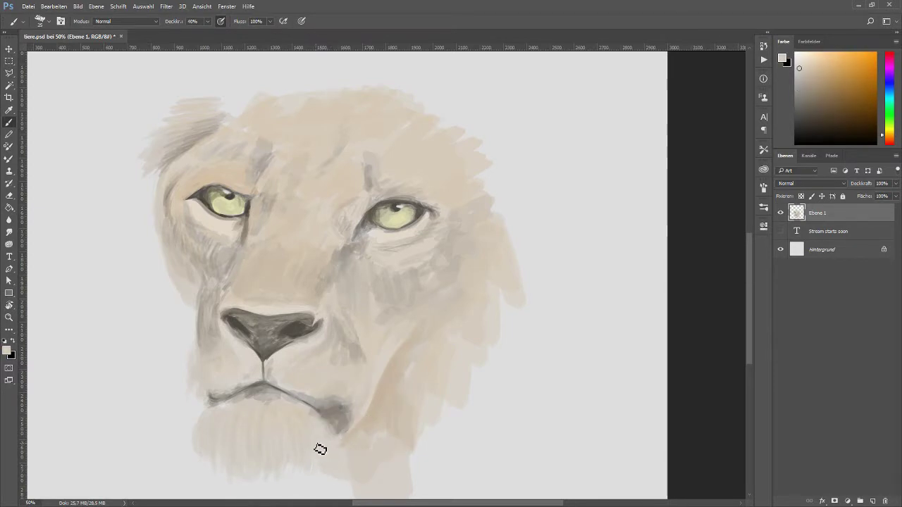
Fill the Hintergrund layer brown with the Paint Bucket, then return to Ebene 1
key("alt+bracketleft")
key("g")
left_click(590, 282)
key("alt+bracketright")
Create a layer named 'w' and brush light beige around the left eye and right cheek
left_click(825, 245)
key("ctrl+shift+n")
type("w")
key("Return")
key("b")
mouse_move(303, 183)
left_mouse_down()
mouse_move(202, 163)
mouse_move(388, 225)
left_mouse_up()
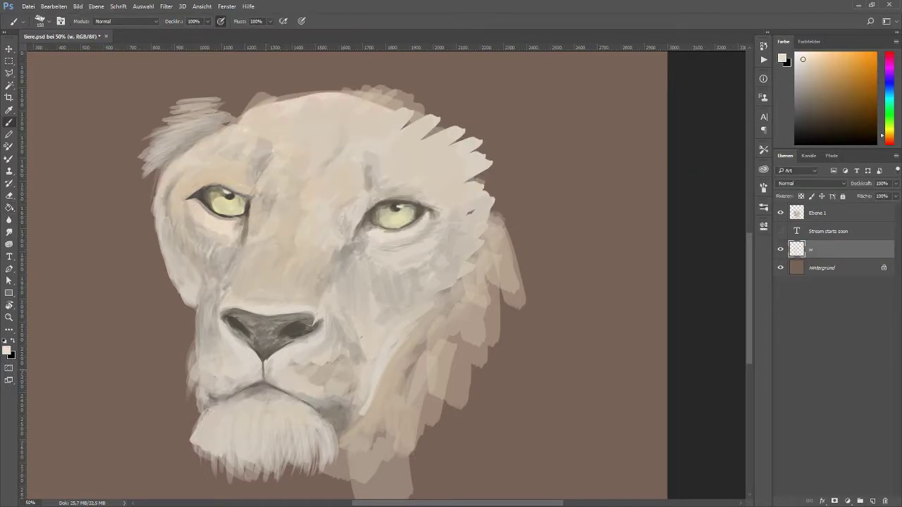
left_click_drag(303, 381, 396, 401)
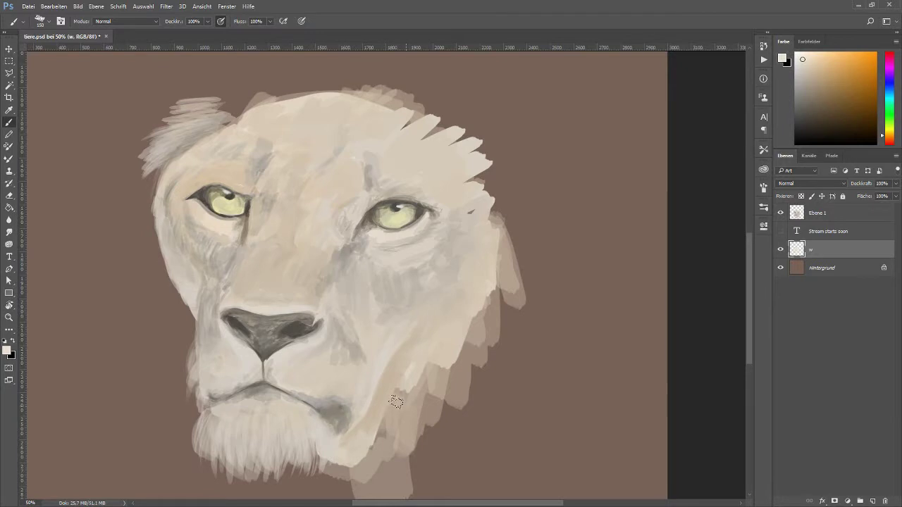
On Ebene 1 at 40% opacity, paint darker tan between the eyes and beside the nose
key("8")
left_click(225, 181, "alt")
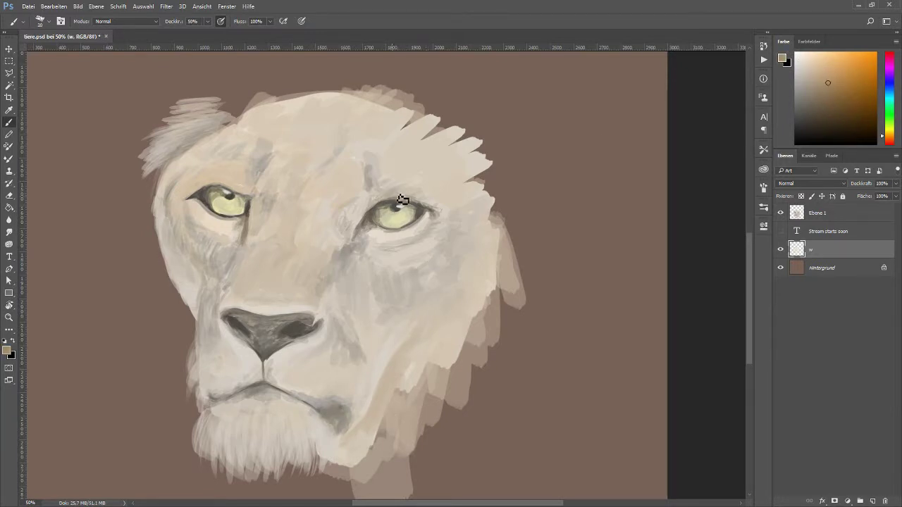
key("alt+bracketright")
key("4")
key("bracketright")
key("bracketright")
key("bracketright")
left_click_drag(322, 157, 308, 171)
left_click_drag(300, 349, 356, 365)
Lighten the head's right edge and round off the top of the head at 100% opacity
left_click(373, 339, "alt")
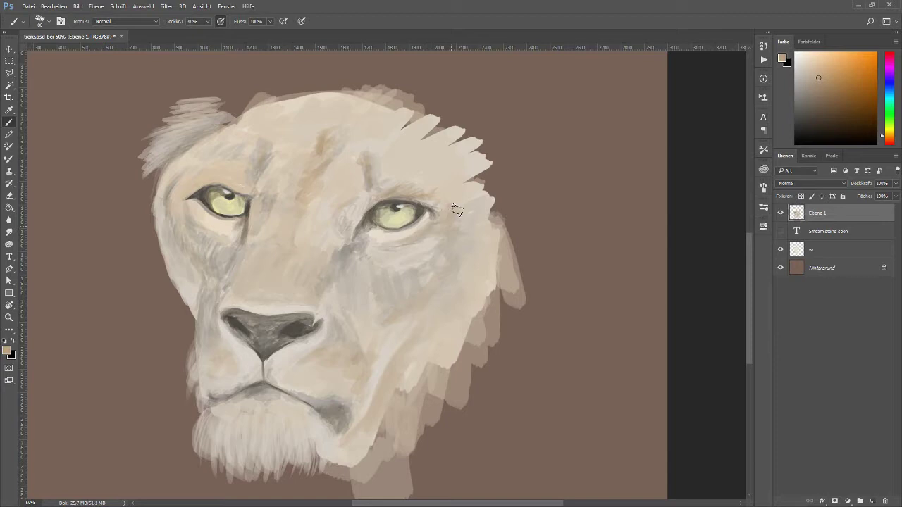
left_click(476, 184, "alt")
mouse_move(489, 162)
left_mouse_down()
mouse_move(493, 212)
mouse_move(451, 127)
mouse_move(366, 106)
left_mouse_up()
key("0")
left_click_drag(247, 92, 437, 105)
left_click_drag(408, 170, 427, 254)
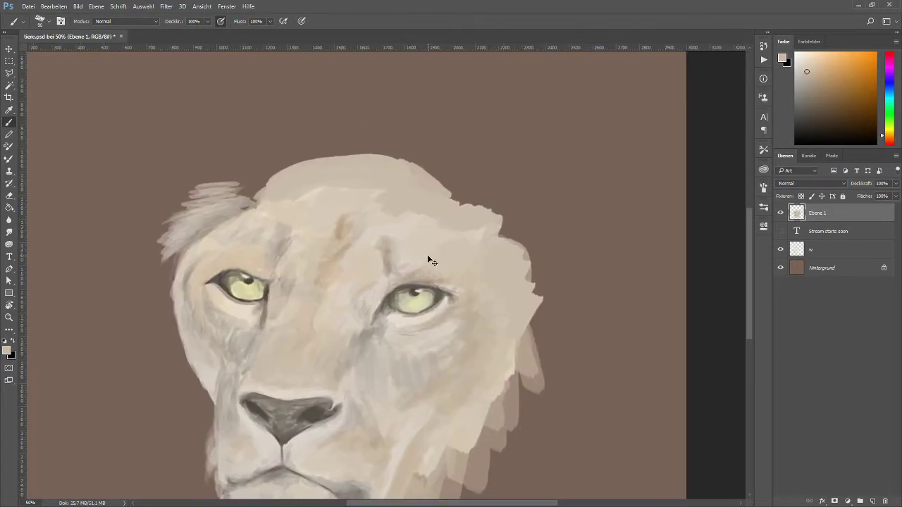
Paint a tan left ear, reshaping it with a 100 px brush at 50% opacity
left_click(206, 215, "alt")
left_click_drag(261, 183, 226, 205)
left_click(228, 266, "alt")
mouse_move(289, 166)
left_mouse_down()
mouse_move(215, 150)
mouse_move(169, 116)
mouse_move(219, 170)
left_mouse_up()
key("5")
key("bracketright")
mouse_move(289, 159)
left_mouse_down()
mouse_move(162, 162)
mouse_move(152, 120)
mouse_move(232, 150)
mouse_move(269, 179)
left_mouse_up()
left_click(383, 310, "alt")
Add light wispy fur along the left ear's base and edge
left_click(275, 177, "alt")
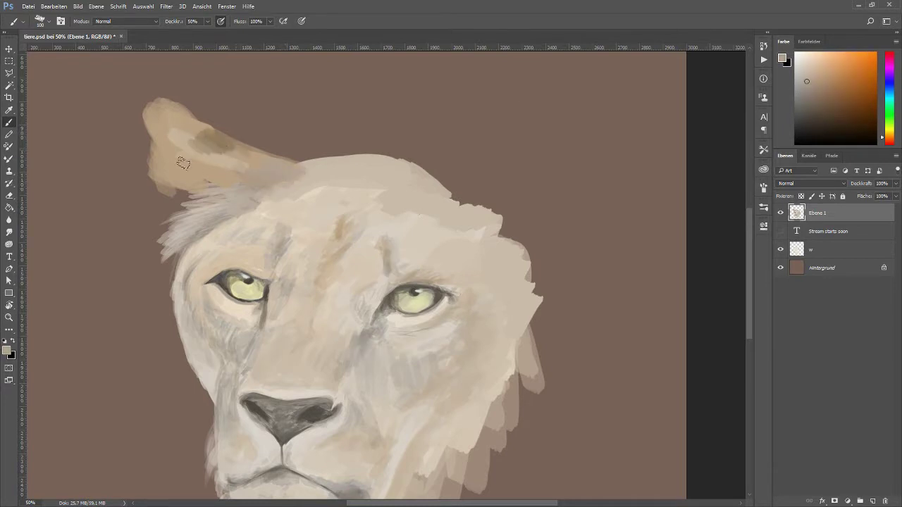
key("bracketleft")
key("bracketleft")
key("bracketleft")
mouse_move(192, 189)
left_mouse_down()
mouse_move(161, 197)
mouse_move(215, 189)
left_mouse_up()
left_click(177, 211, "alt")
key("bracketright")
key("bracketright")
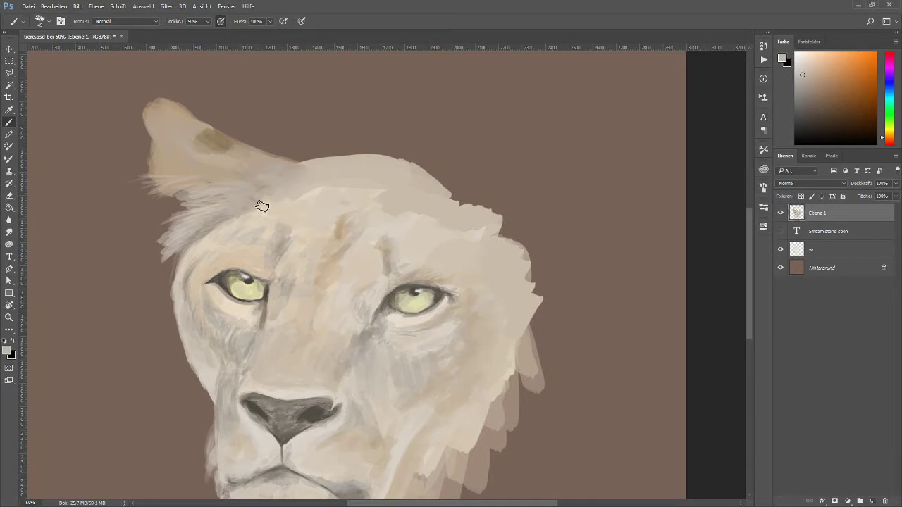
left_click(261, 206, "alt")
mouse_move(169, 169)
left_mouse_down()
mouse_move(149, 145)
mouse_move(177, 155)
left_mouse_up()
left_click_drag(211, 195, 183, 165)
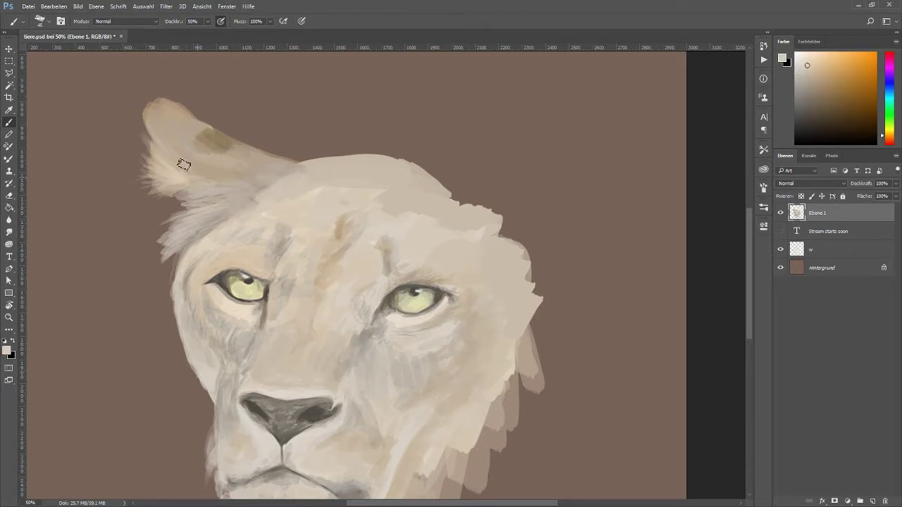
Shade the left ear with darker reddish-brown strokes
left_click(211, 276, "alt")
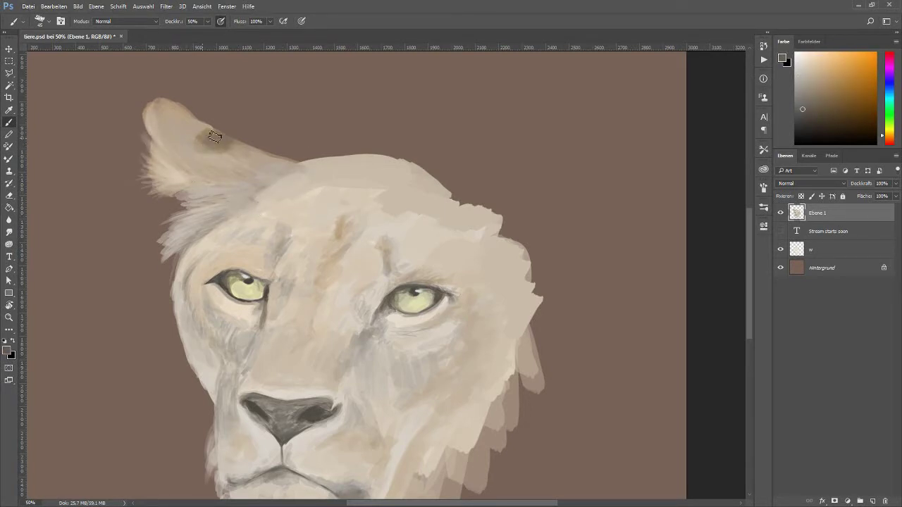
left_click(204, 144, "alt")
mouse_move(207, 140)
left_mouse_down()
mouse_move(186, 130)
mouse_move(182, 145)
left_mouse_up()
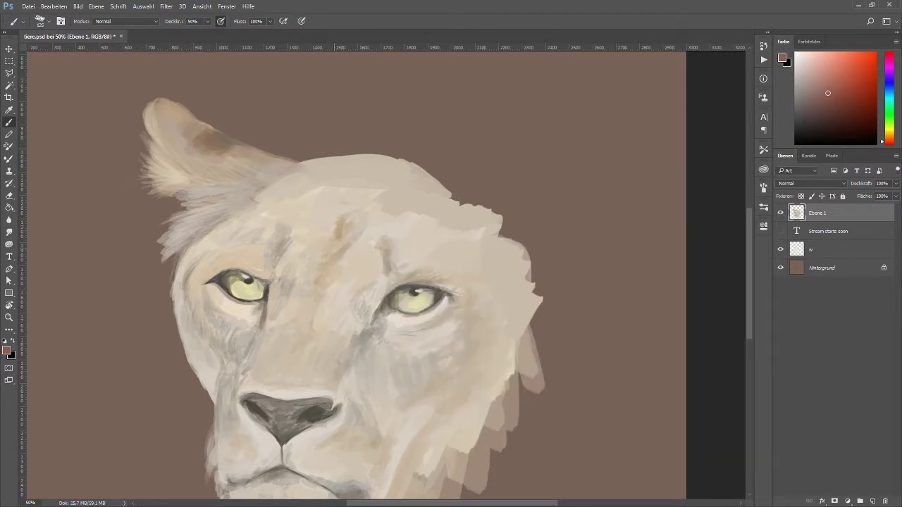
mouse_move(413, 379)
left_mouse_down()
mouse_move(374, 371)
mouse_move(354, 392)
left_mouse_up()
At full opacity, paint a rounded pinkish right ear with darker trimmed edges
key("0")
left_click(471, 232, "alt")
left_click_drag(423, 212, 444, 159)
mouse_move(408, 190)
left_mouse_down()
mouse_move(453, 226)
mouse_move(493, 162)
left_mouse_up()
left_click_drag(437, 183, 508, 134)
left_click(550, 141, "alt")
mouse_move(423, 127)
left_mouse_down()
mouse_move(532, 141)
mouse_move(532, 189)
left_mouse_up()
Add hair-like strokes at the ear bases and cover the dark patch inside the right ear with pinkish-brown
left_click(320, 248, "alt")
mouse_move(428, 224)
left_mouse_down()
mouse_move(504, 243)
mouse_move(485, 255)
mouse_move(471, 246)
mouse_move(521, 187)
mouse_move(487, 225)
mouse_move(443, 183)
mouse_move(391, 220)
left_mouse_up()
left_click(470, 246, "alt")
left_click(498, 193, "alt")
left_click(411, 207, "alt")
left_click(405, 221, "alt")
left_click(459, 272, "alt")
Fill cream right of the cheek and paint light fur strokes inside the right ear
mouse_move(501, 246)
left_mouse_down()
mouse_move(468, 258)
mouse_move(473, 358)
left_mouse_up()
left_click(472, 271, "alt")
key("ctrl+minus")
key("ctrl+minus")
left_click(468, 215, "alt")
mouse_move(467, 240)
left_mouse_down()
mouse_move(507, 238)
mouse_move(458, 246)
left_mouse_up()
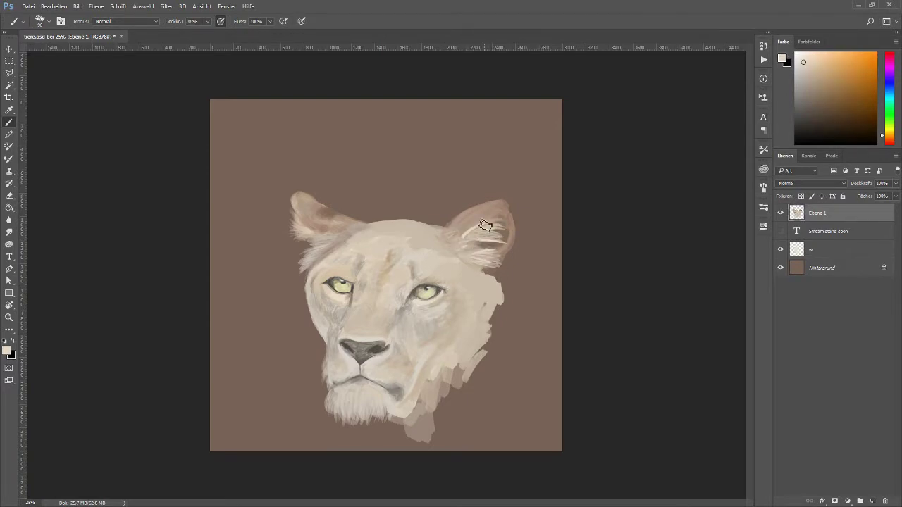
Brush translucent beige and cream along the right ear edge and down the neck
left_click(465, 226, "alt")
left_click(501, 227, "alt")
mouse_move(511, 213)
left_mouse_down()
mouse_move(502, 271)
mouse_move(525, 286)
mouse_move(429, 414)
left_mouse_up()
left_click(493, 275, "alt")
Sample lighter tan and cream tones around the chin and lower right of the face
left_click(348, 409, "alt")
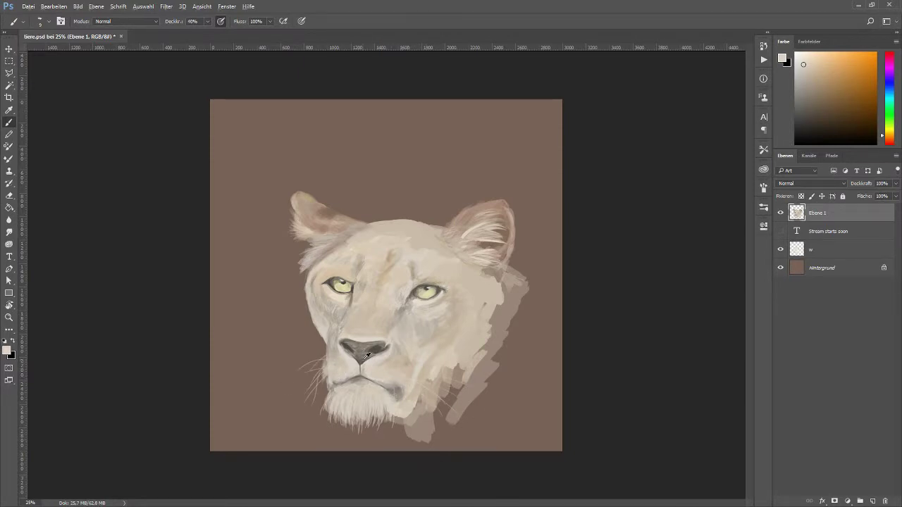
key("ctrl+plus")
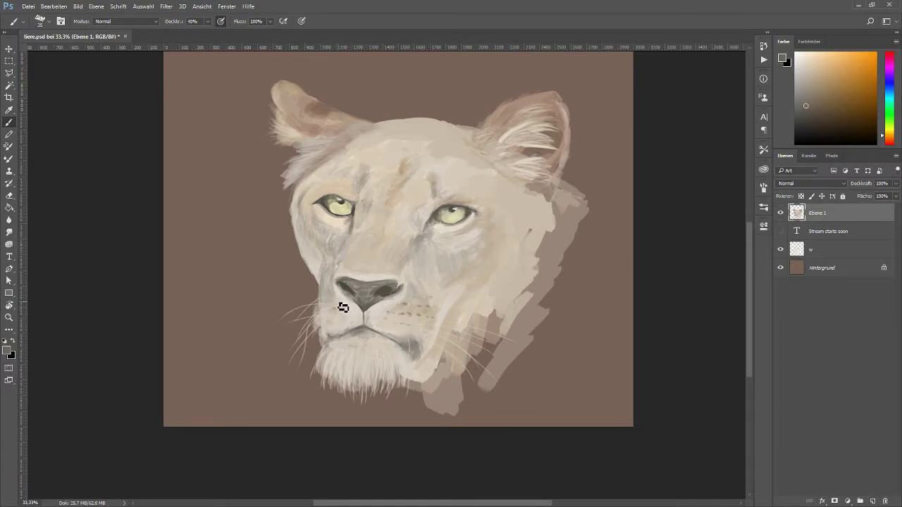
left_click(423, 308, "alt")
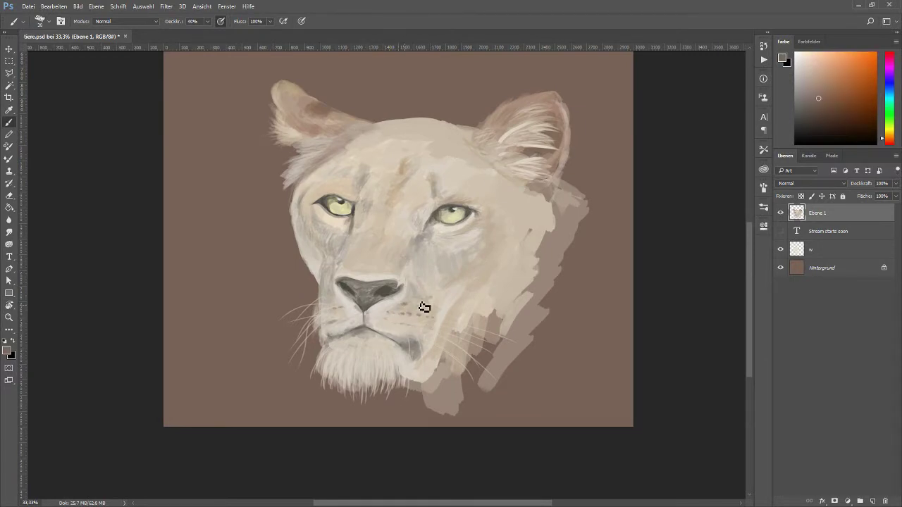
key("ctrl+minus")
left_click(330, 353, "alt")
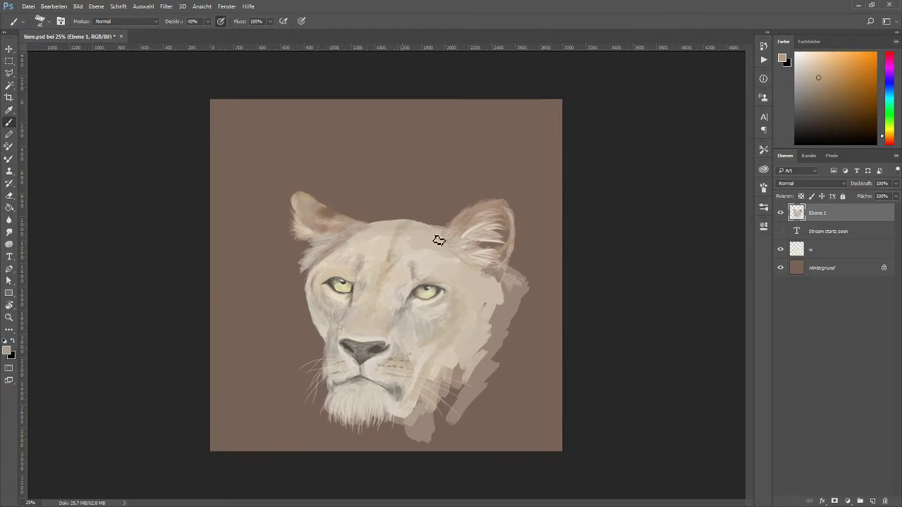
left_click(401, 402, "alt")
Shift the painting up and left and delete the unused w layer
left_click_drag(409, 437, 439, 379)
left_click_drag(407, 275, 404, 268)
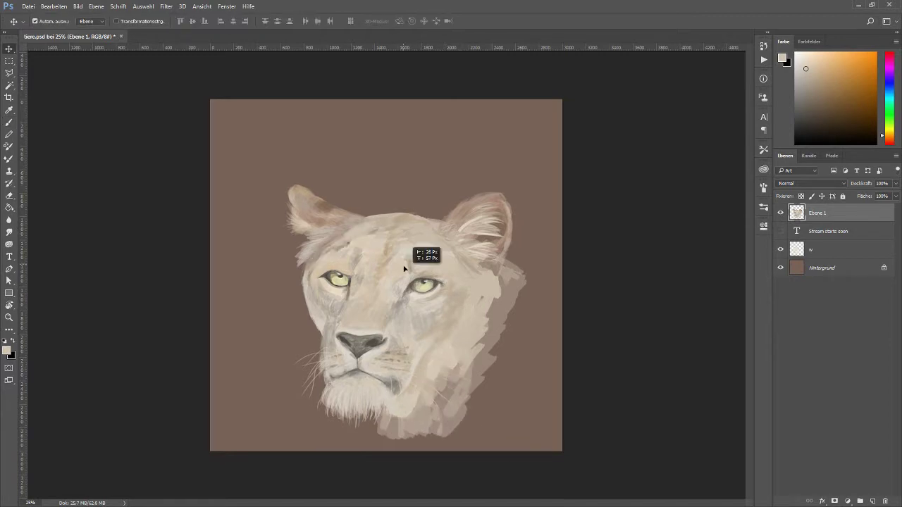
key("ctrl+e")
key("ctrl+plus")
Paint light strokes extending the neck and mane down and right toward the bottom edge
key("b")
left_click_drag(494, 247, 535, 423)
left_click_drag(486, 394, 549, 443)
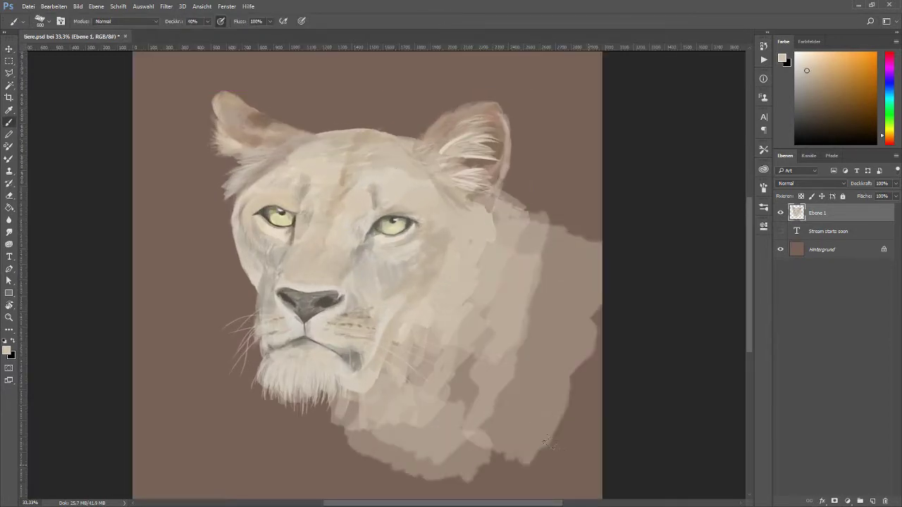
left_click_drag(352, 405, 395, 493)
left_click_drag(338, 422, 494, 366)
mouse_move(423, 494)
left_mouse_down()
mouse_move(543, 232)
mouse_move(493, 472)
left_mouse_up()
Paint greyish-beige strokes over the lower neck and right side, then sample yellowish and cream shades
left_click(400, 422, "alt")
mouse_move(353, 406)
left_mouse_down()
mouse_move(423, 476)
mouse_move(437, 474)
mouse_move(401, 463)
left_mouse_up()
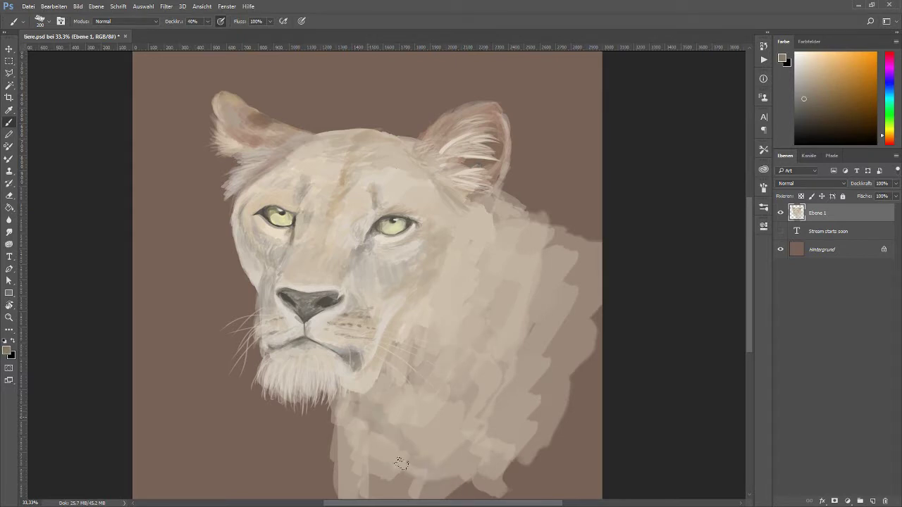
left_click(413, 376, "alt")
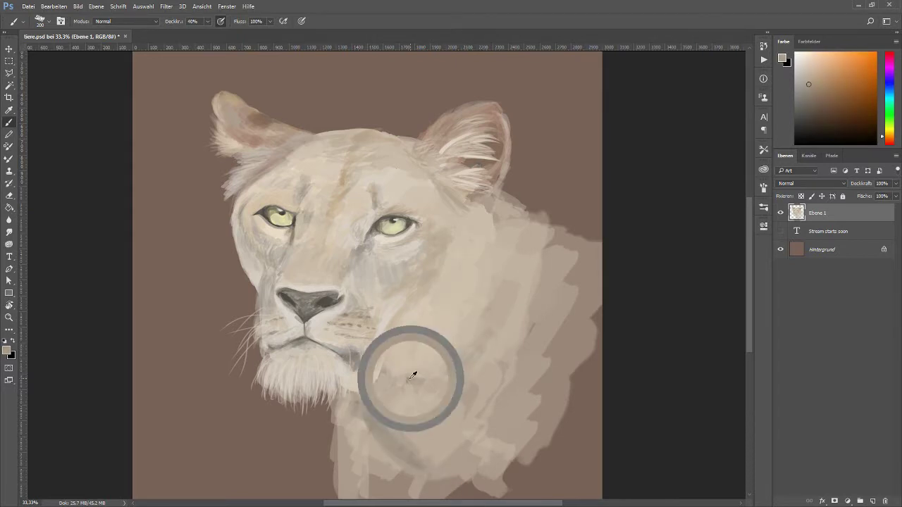
left_click_drag(413, 376, 480, 317)
left_click_drag(494, 239, 460, 461)
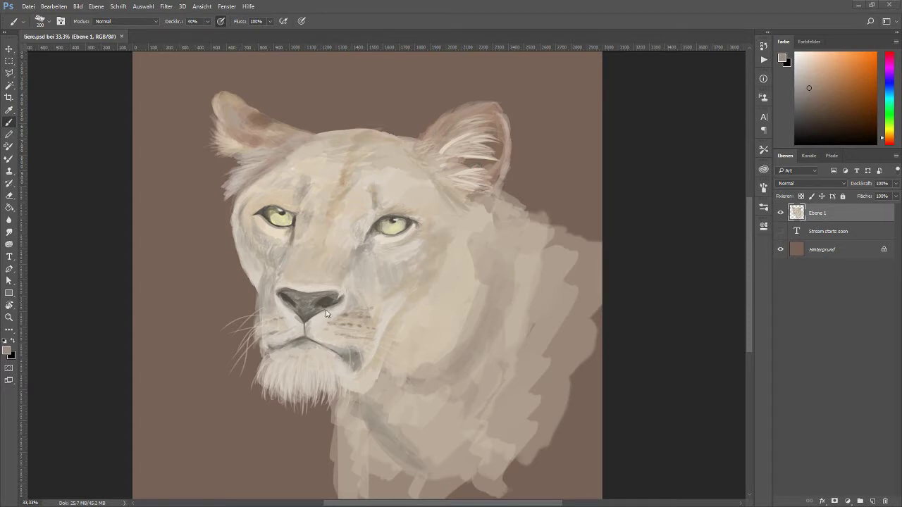
left_click(342, 374, "alt")
left_click(368, 371, "alt")
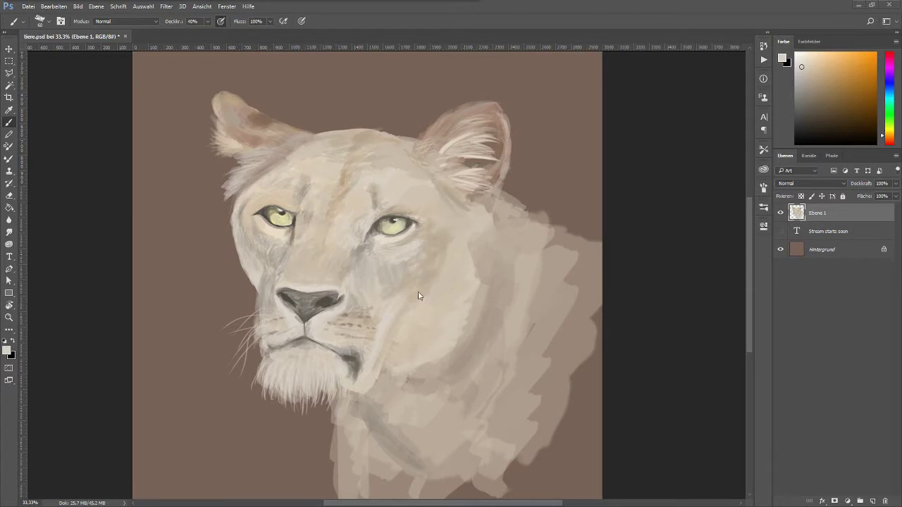
Copy the lassoed head top and ears onto Ebene 2 and warp it into a reshaped brow
key("l")
left_click_drag(289, 176, 535, 215)
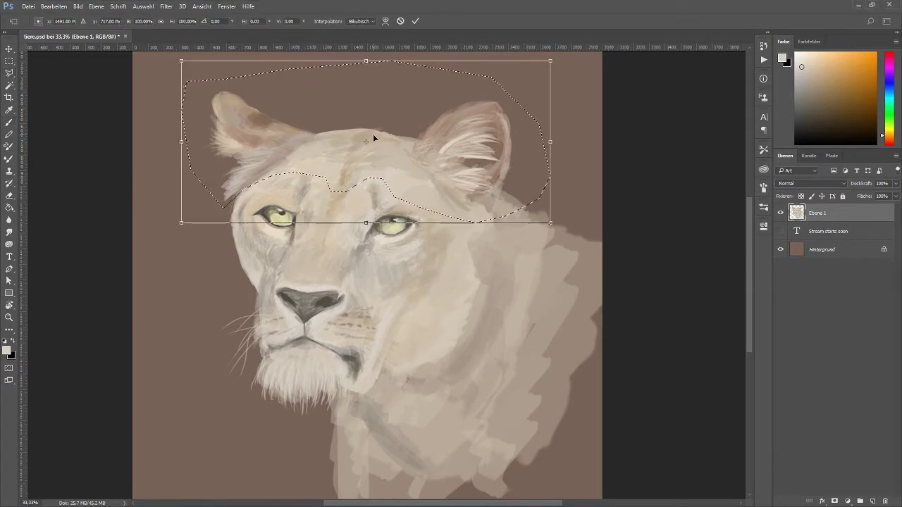
key("ctrl+j")
key("ctrl+t")
right_click(363, 174)
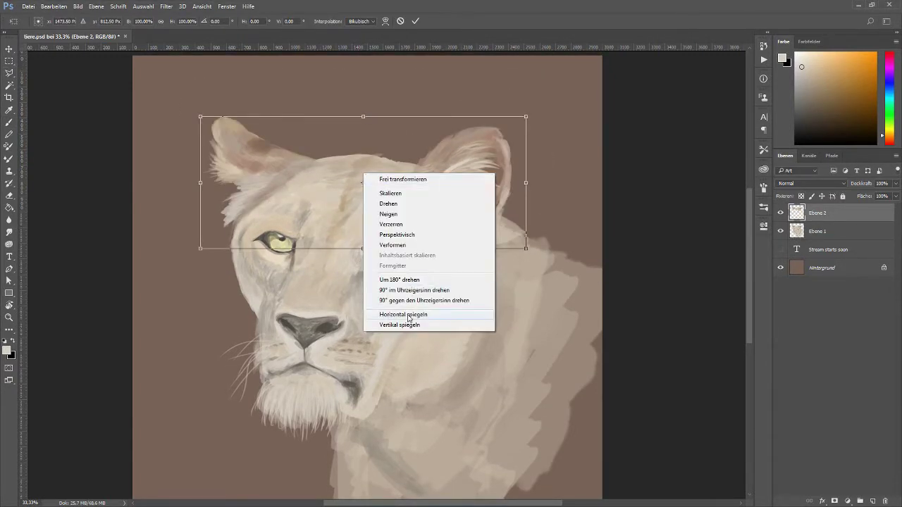
left_click(392, 263)
key("Return")
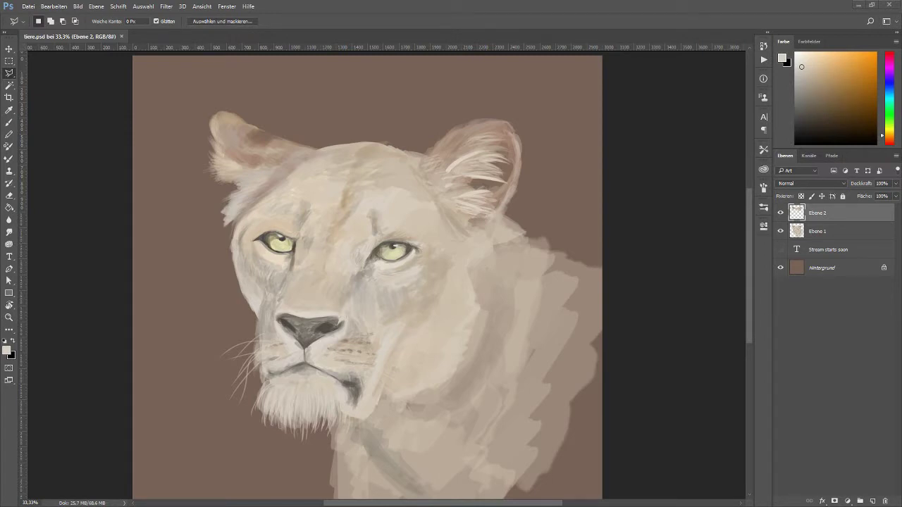
Sample the nose's grey-brown and several beige tones from the face with the Brush
key("b")
left_click(288, 325, "alt")
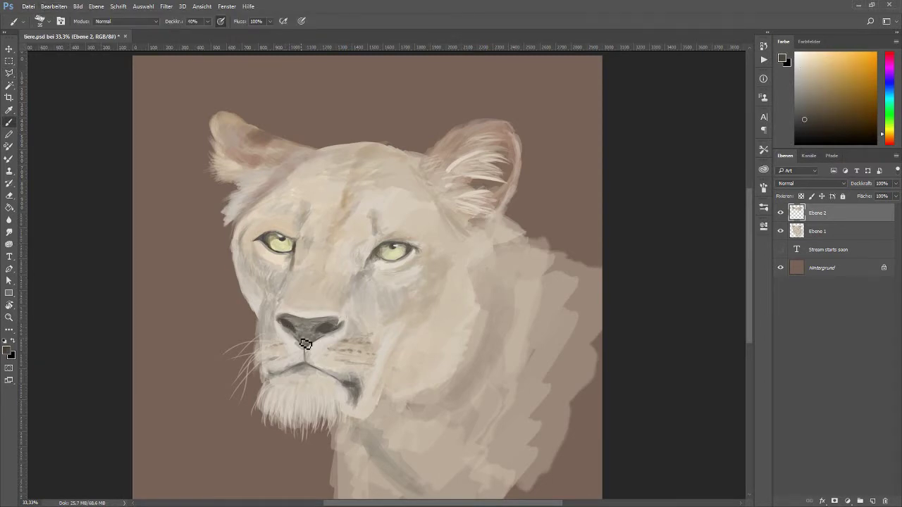
left_click(323, 342, "alt")
left_click(391, 251, "alt")
left_click(259, 194, "alt")
Create Ebene 3 above the background and paint dark brown strokes around the head at 90% opacity
key("9")
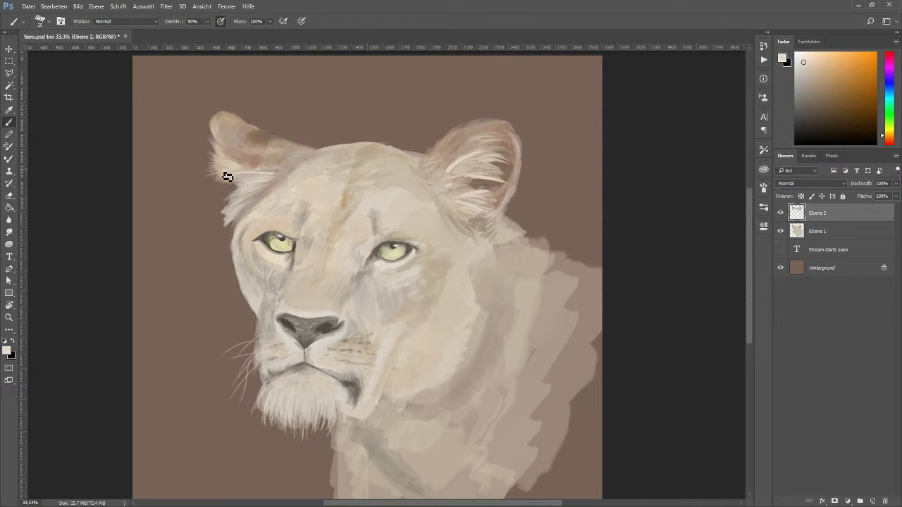
key("alt+comma")
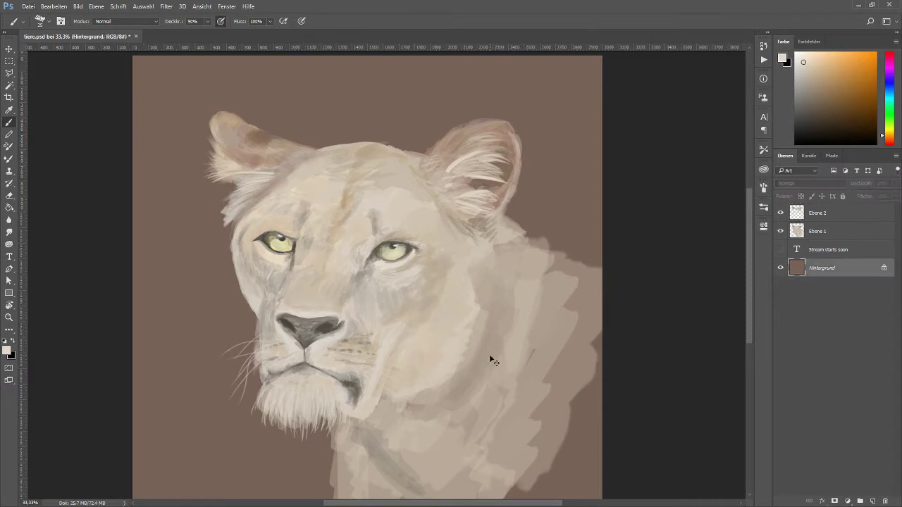
key("ctrl+shift+alt+n")
left_click(600, 225, "alt")
mouse_move(310, 145)
left_mouse_down()
mouse_move(370, 125)
mouse_move(535, 268)
left_mouse_up()
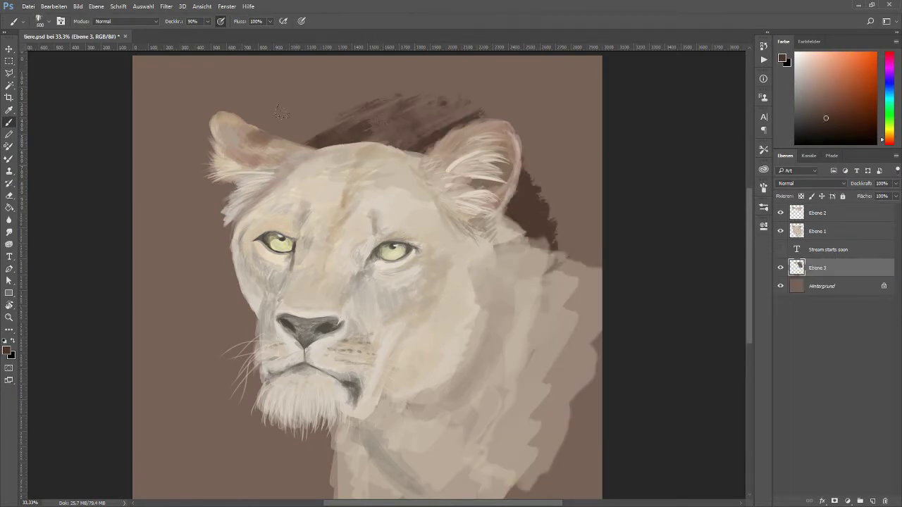
left_click_drag(310, 106, 204, 422)
left_click_drag(317, 458, 250, 141)
Paint lighter strokes below the chin and add a new top layer, Ebene 4
left_click_drag(145, 496, 166, 476)
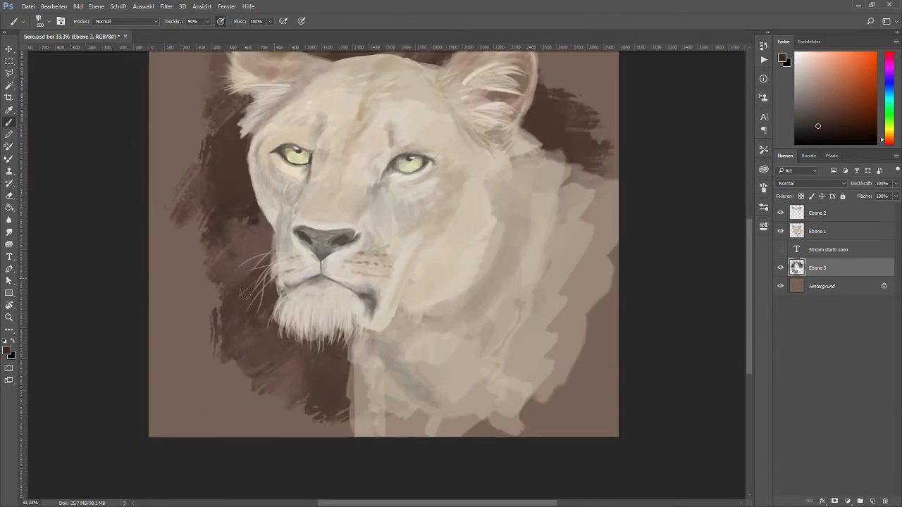
left_click(215, 423, "alt")
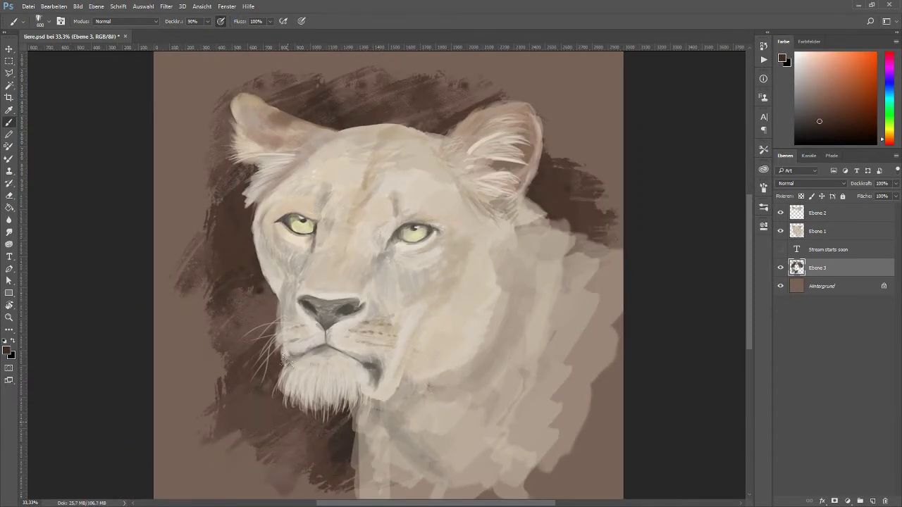
left_click_drag(225, 398, 314, 465)
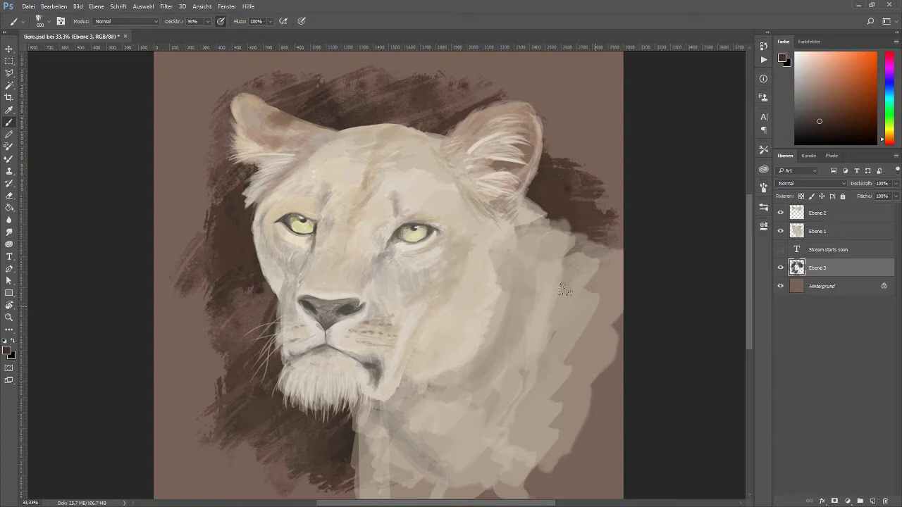
key("ctrl+shift+n")
key("Return")
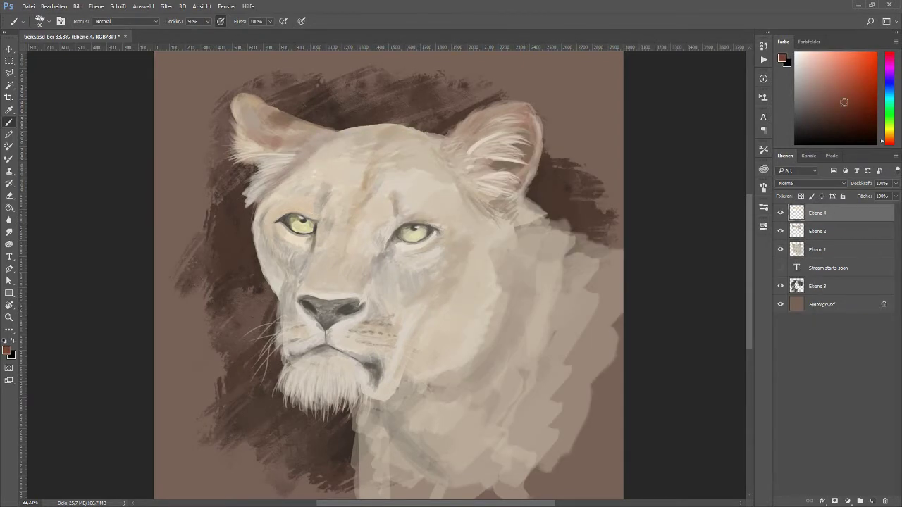
Set Ebene 4 to Weiches Licht and glaze soft pink tints near the left ear and cheek
left_click_drag(271, 156, 344, 141)
left_click(800, 183)
left_click(789, 281)
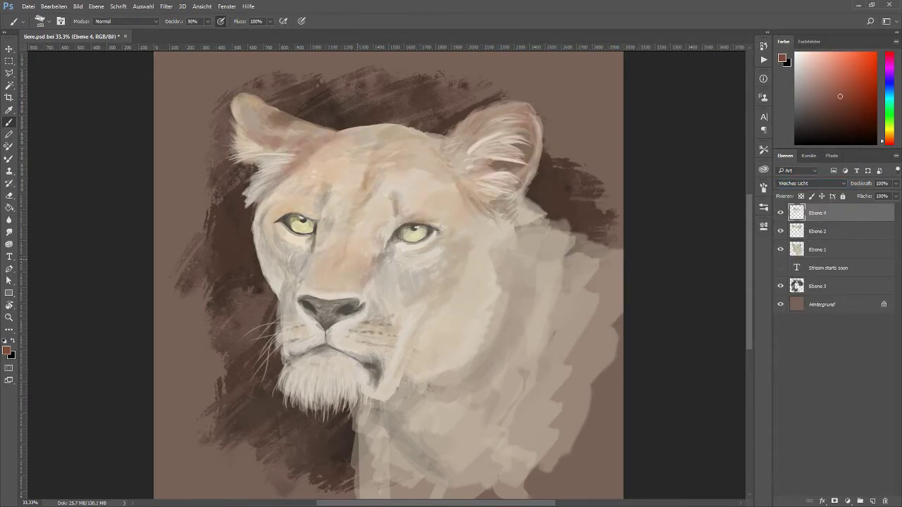
left_click_drag(483, 185, 464, 306)
Sample orange-brown and eye colours, choose a larger brush, and add a new layer
left_click(463, 306, "alt")
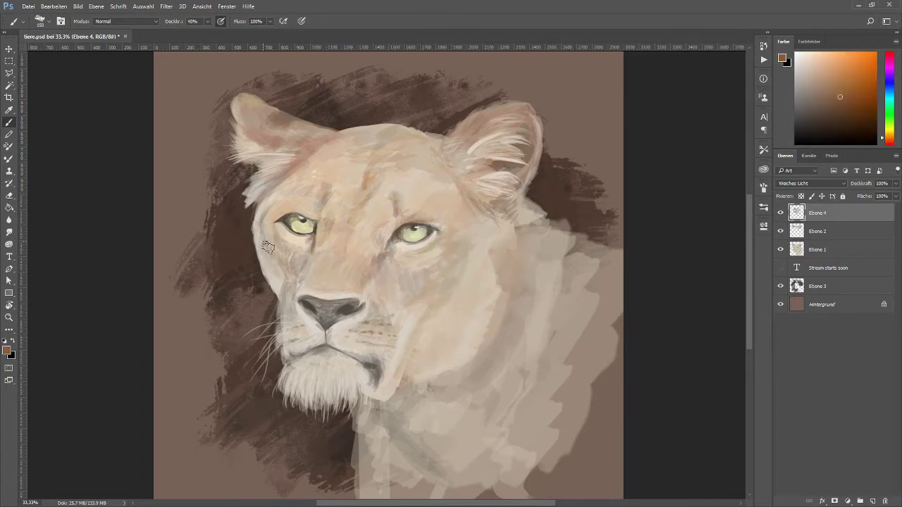
left_click(402, 236, "alt")
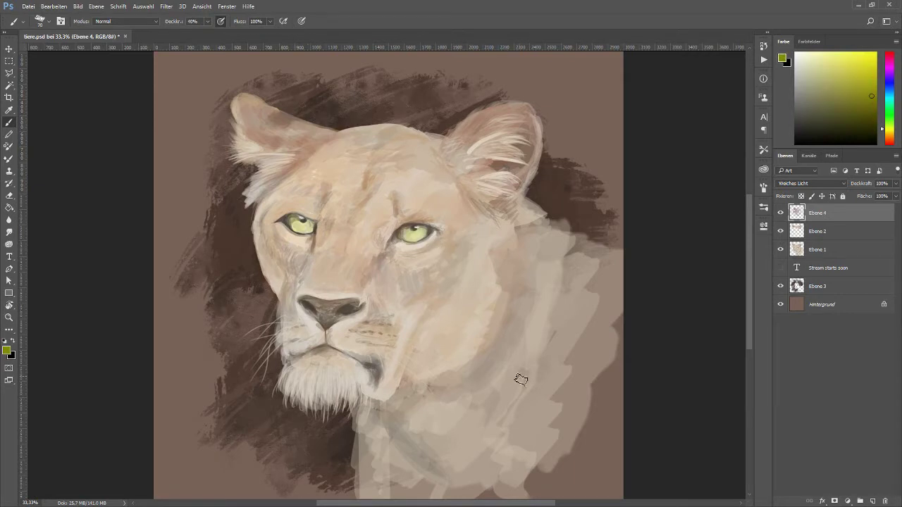
right_click(507, 279)
double_click(673, 383)
key("ctrl+shift+alt+n")
left_click(494, 335, "alt")
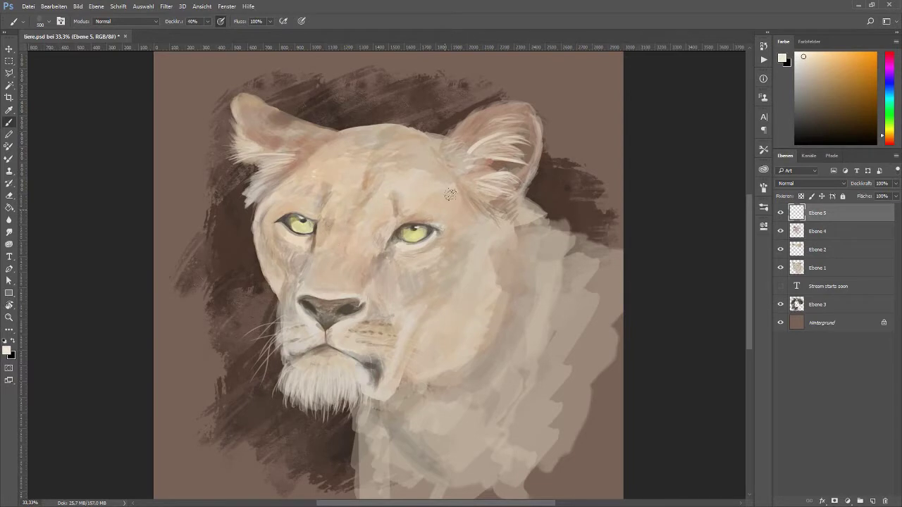
Pick a dark brown and browse the eraser and brush presets without changing them
left_click(396, 224, "alt")
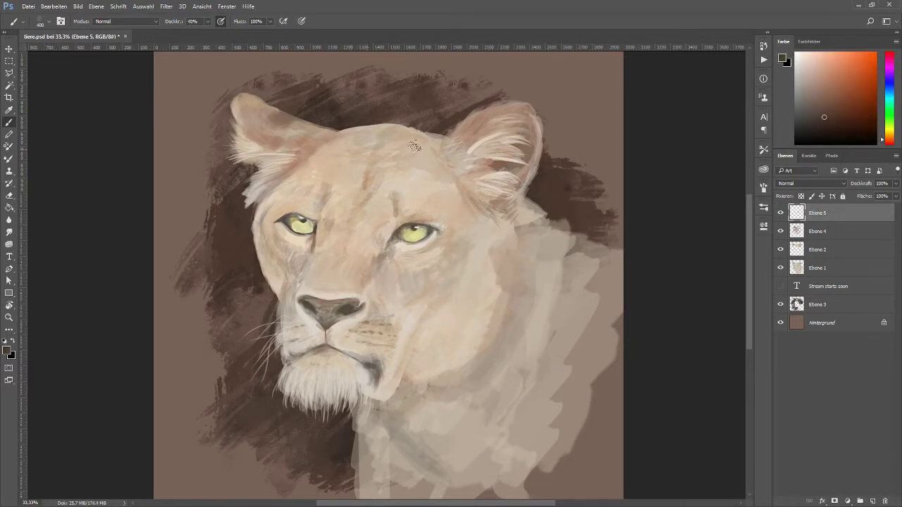
key("e")
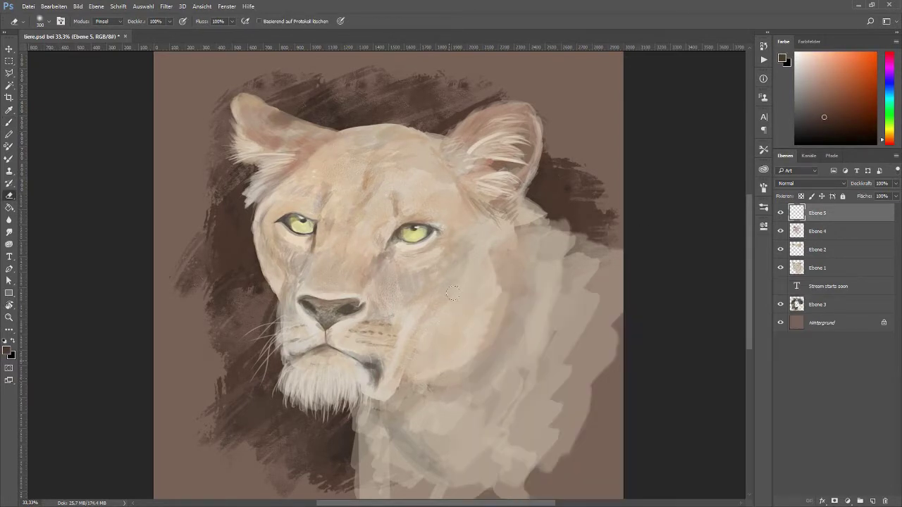
right_click(471, 282)
key("Escape")
key("b")
right_click(485, 280)
key("Escape")
right_click(495, 280)
key("Escape")
Sample light cream from the chin fur and paint thin whiskers from muzzle toward cheek
left_click(392, 239, "alt")
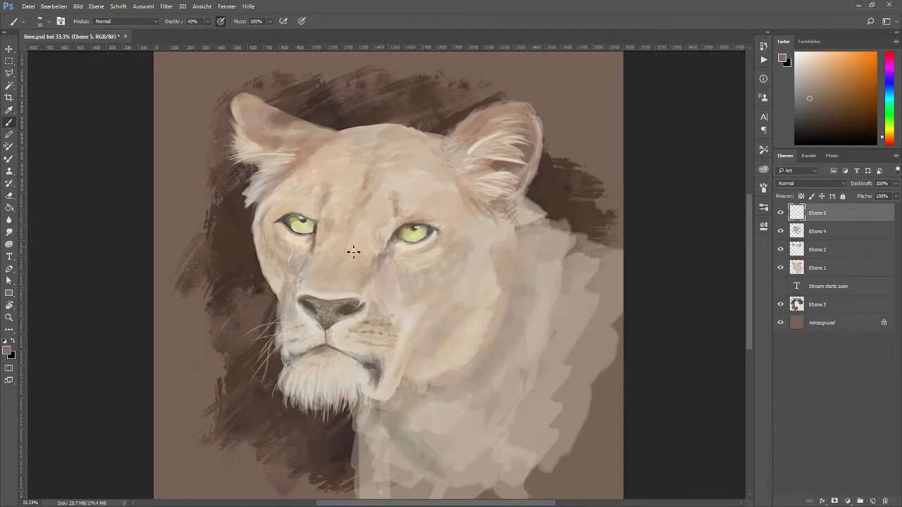
right_click(535, 281)
key("Escape")
left_click(372, 337, "alt")
left_click_drag(371, 350, 460, 373)
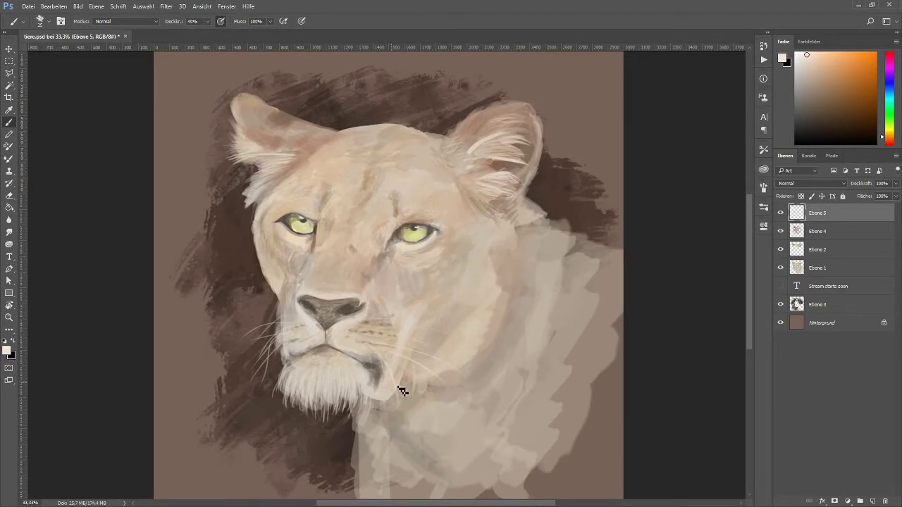
Pick progressively darker browns, switch to the Eraser, and select both Ebene 1 and Ebene 2
left_click(304, 282, "alt")
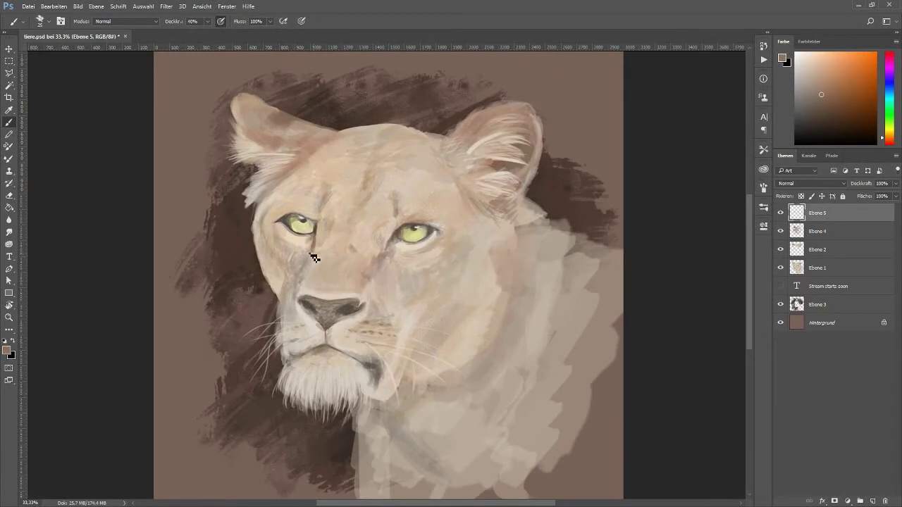
left_click(373, 285, "alt")
left_click(312, 246, "alt")
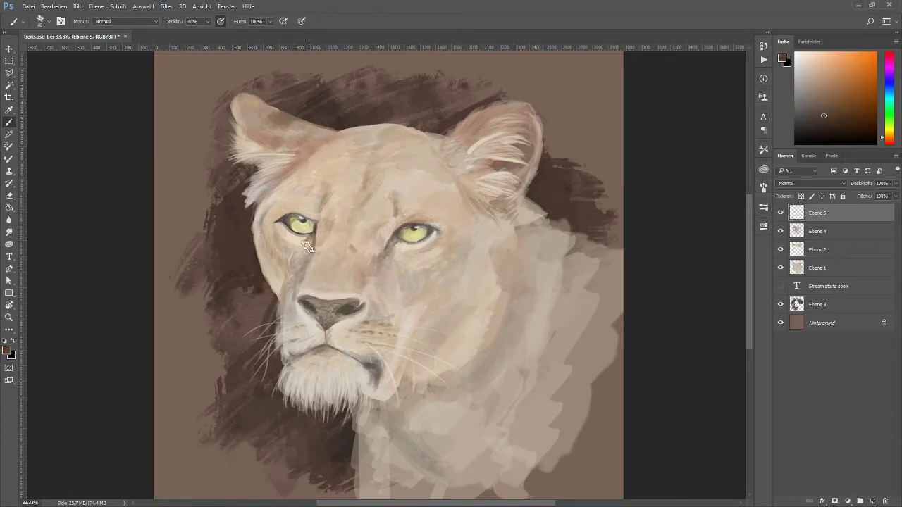
key("e")
right_click(370, 374)
key("Escape")
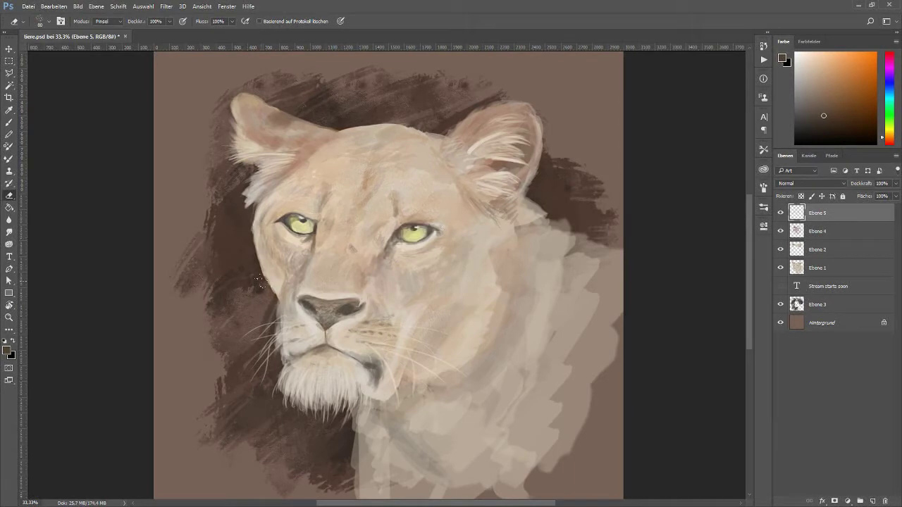
left_click(818, 267)
left_click(802, 255, "shift")
Merge Ebene 1 into Ebene 2 and erase the chest's pale beige patches at 40% opacity
key("ctrl+e")
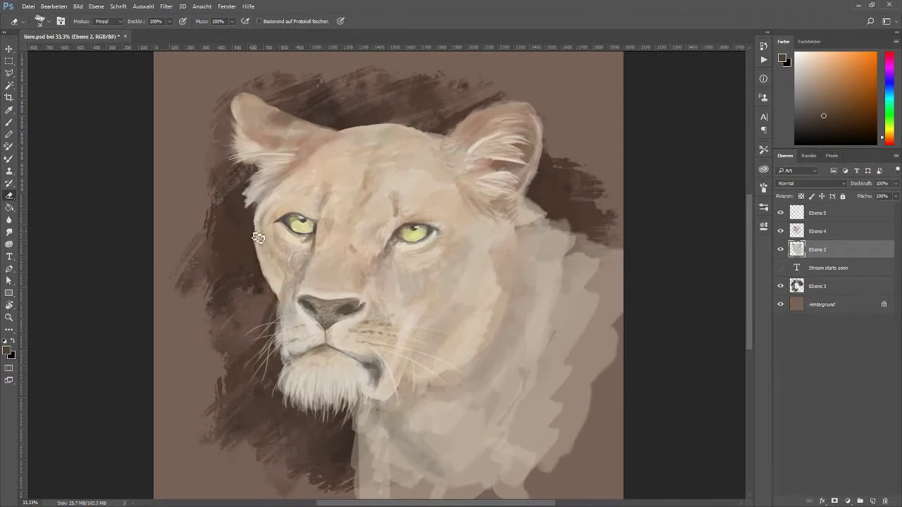
key("4")
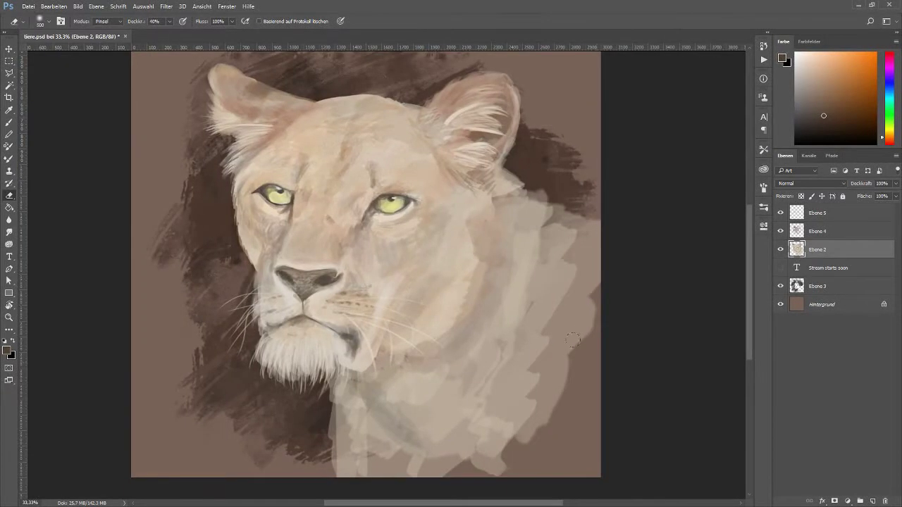
left_click_drag(572, 341, 423, 458)
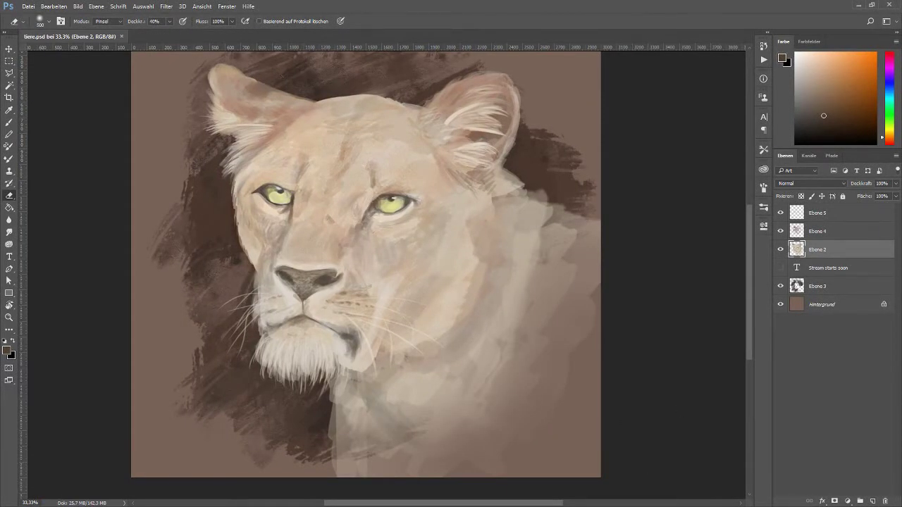
key("b")
left_click(255, 170, "alt")
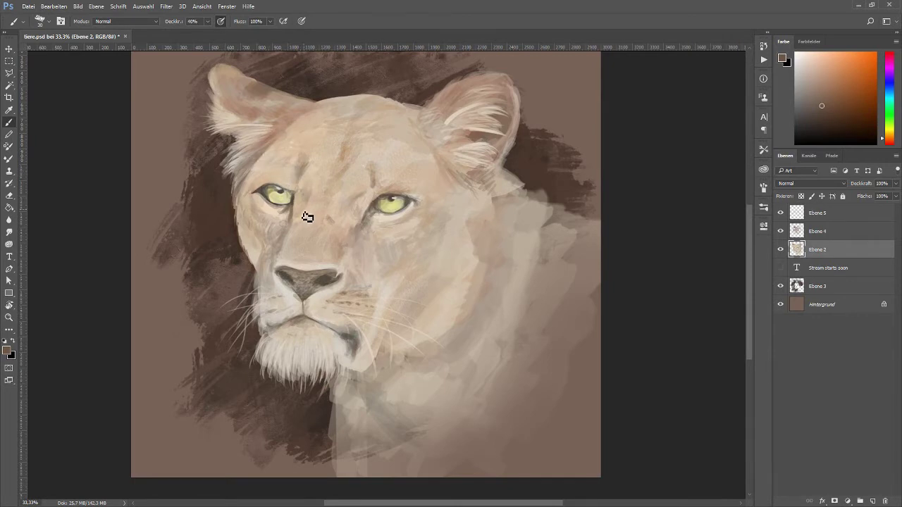
Lasso the muzzle, chin and chest and warp them slightly into a new shape
key("l")
left_click_drag(268, 285, 225, 293)
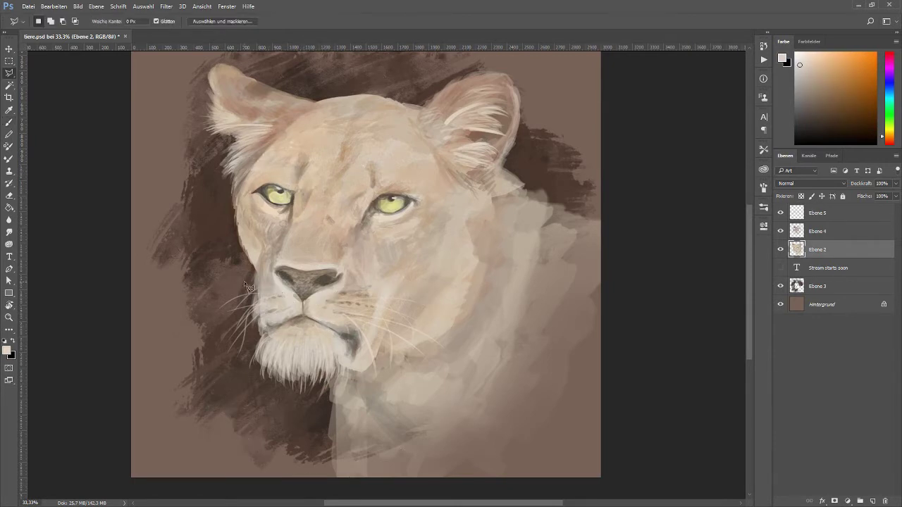
key("ctrl+t")
left_click_drag(318, 389, 375, 282)
key("Return")
key("ctrl+d")
Choose the Healing Brush from the retouching tools and keep Ebene 2 as the active layer
key("o")
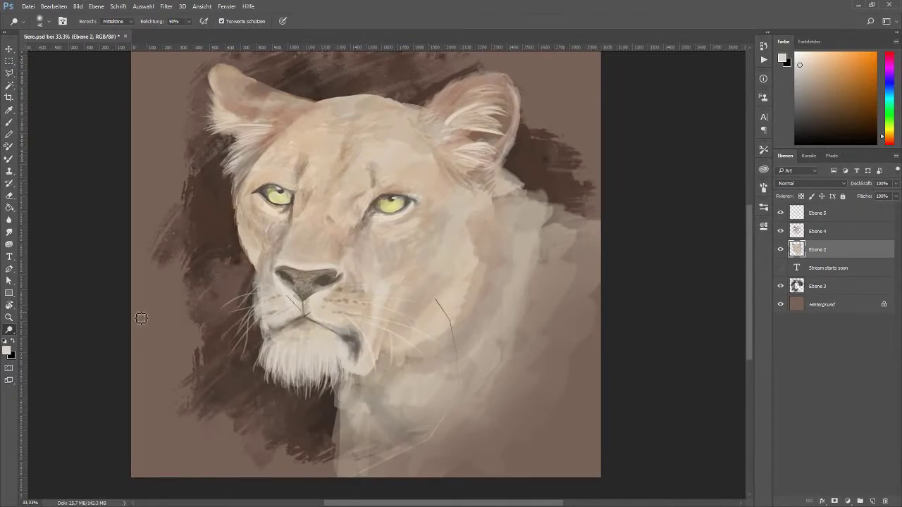
right_click(9, 329)
left_click(60, 246)
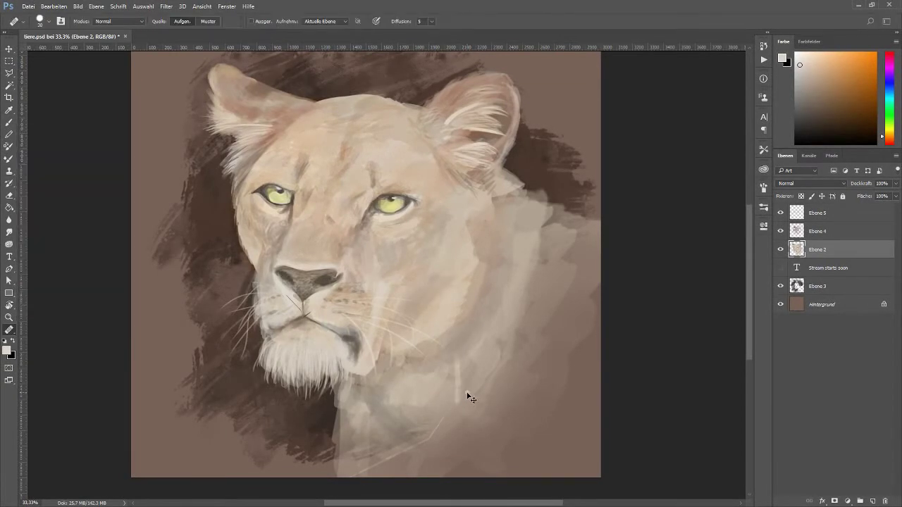
left_click(816, 233, "shift")
left_click(818, 249)
key("b")
Sample cheek beiges, hide Ebene 5 and Ebene 4 to compare, and zoom out
left_click(467, 372, "alt")
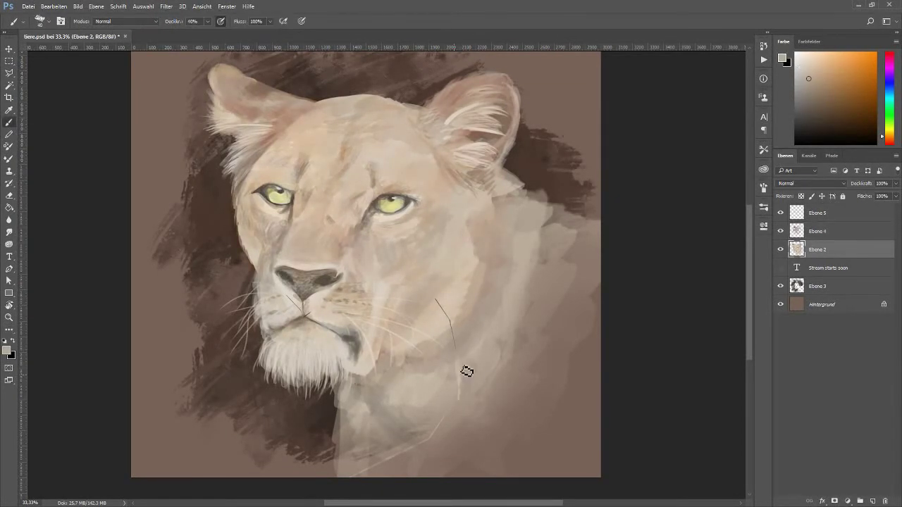
left_click(296, 310, "alt")
left_click(439, 303, "alt")
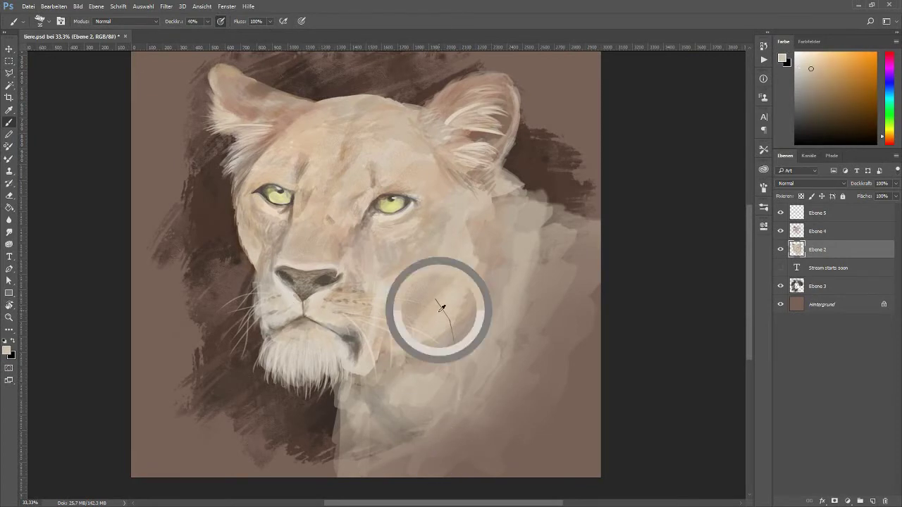
left_click_drag(780, 213, 780, 231)
key("j")
key("ctrl+minus")
key("ctrl+minus")
Switch to the Brush tool and select a new preset from the canvas brush preset picker
right_click(475, 378)
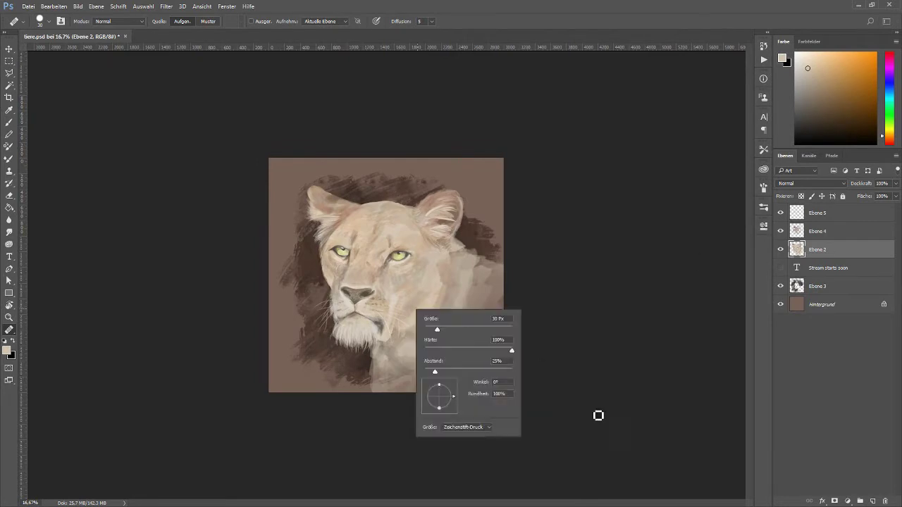
key("b")
right_click(598, 415)
double_click(718, 446)
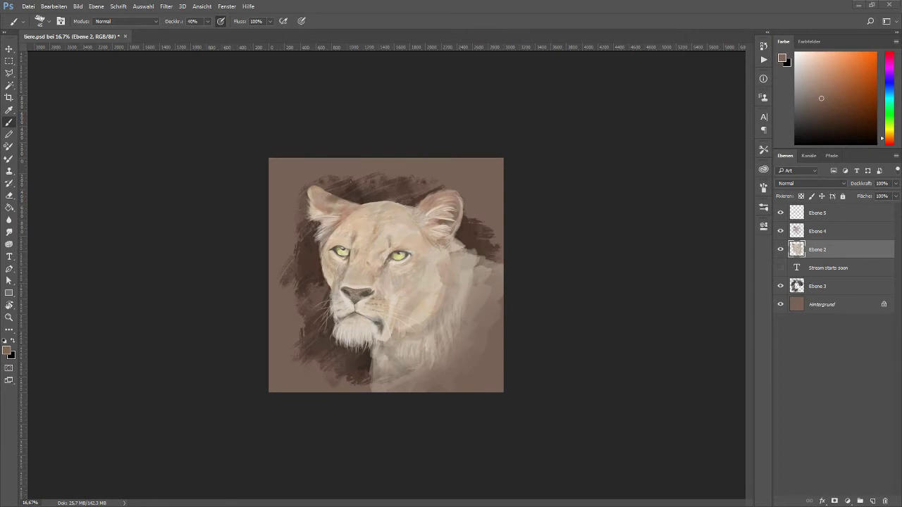
Open Study_Indiana_Jones.psd, move the sig print and logo layers to the top, and toggle Ebene 2's visibility
left_click(28, 7)
mouse_move(54, 61)
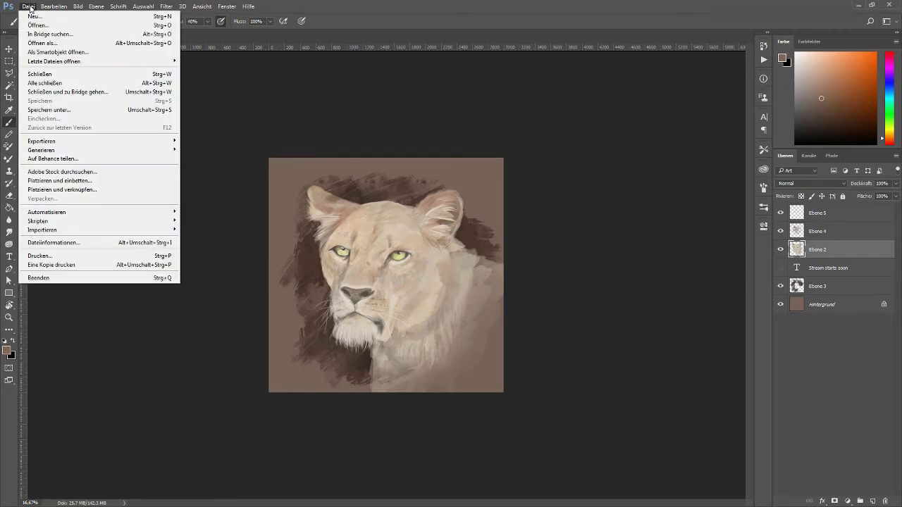
left_click(223, 79)
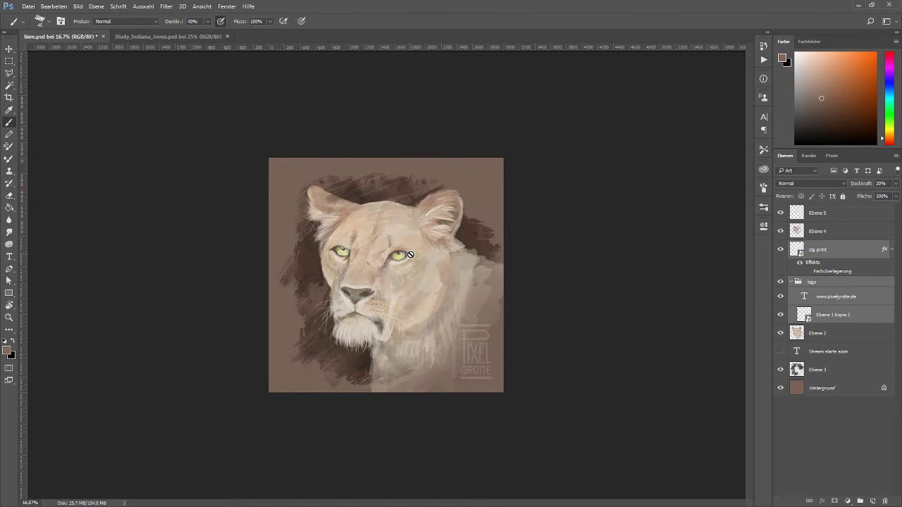
left_click_drag(818, 249, 822, 208)
key("ctrl+plus")
key("ctrl+plus")
left_click(780, 333)
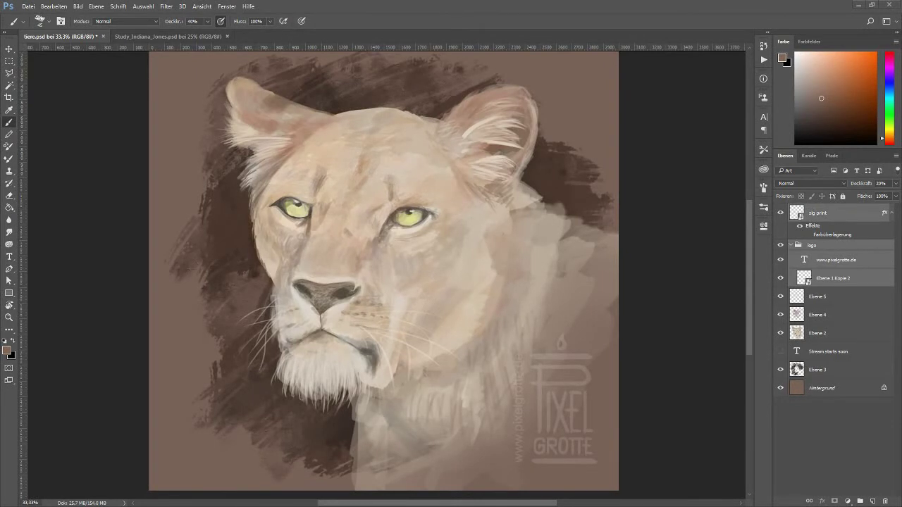
Select Ebene 2, pick light beige at 100% opacity with a smaller brush, then activate sig print
left_click(821, 333)
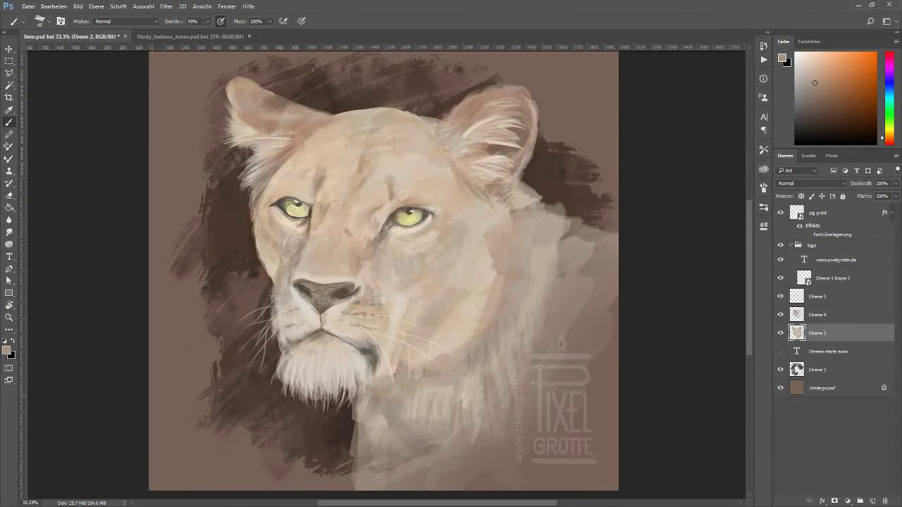
left_click(375, 394, "alt")
key("0")
key("bracketleft")
key("bracketleft")
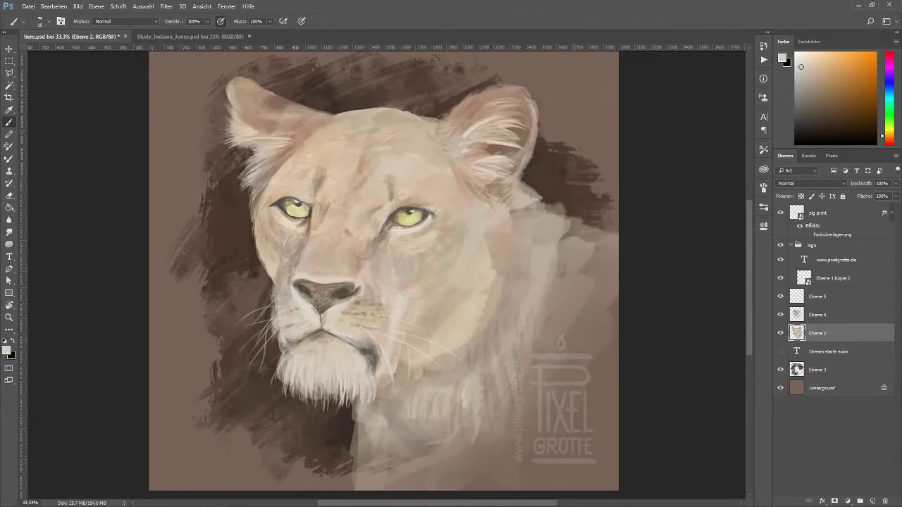
key("alt+period")
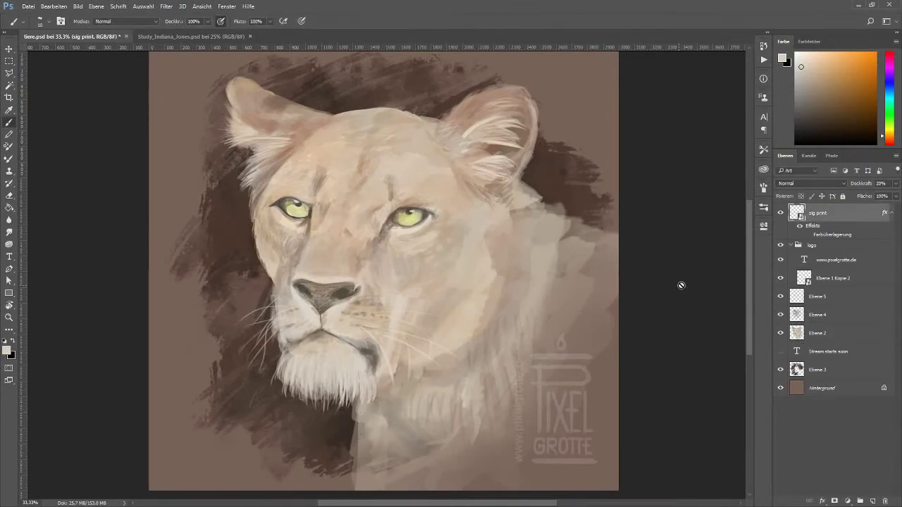